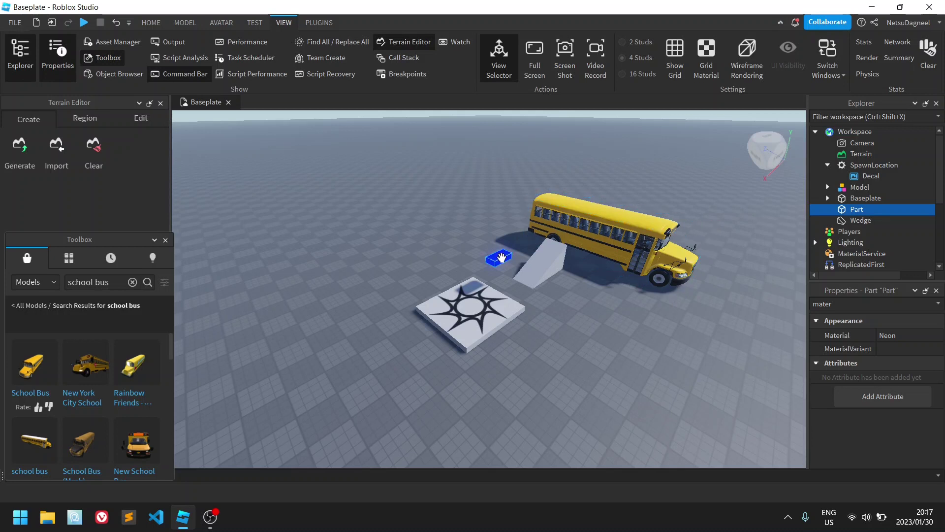
Delete the blue neon block, the wedge and the school bus model from the workspace.
{"action": "key", "text": "Delete"}
{"action": "left_click", "coordinate": [536, 260]}
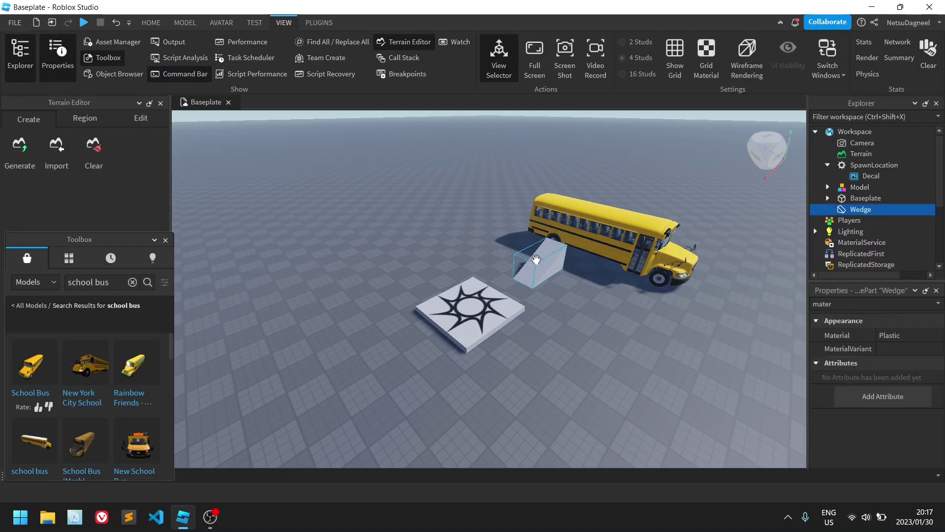
{"action": "key", "text": "Delete"}
{"action": "left_click", "coordinate": [599, 231]}
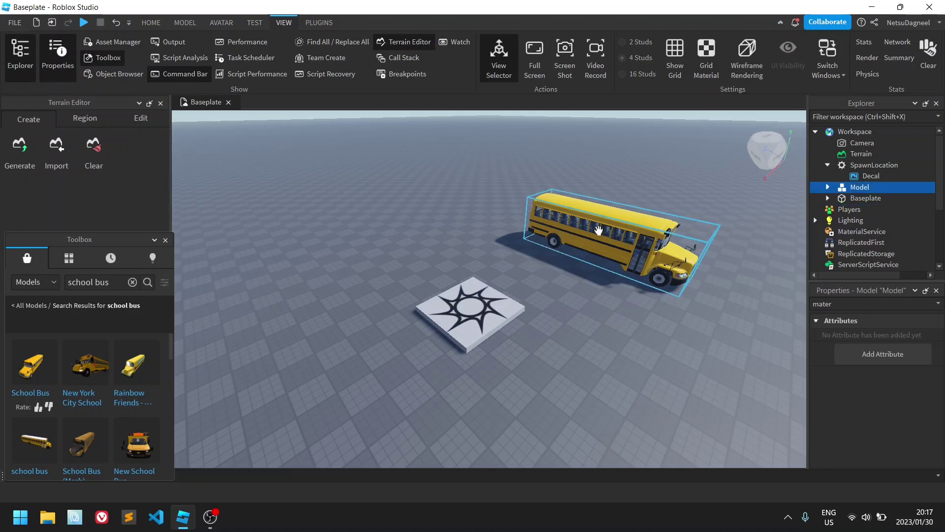
{"action": "key", "text": "Delete"}
Insert a block part and place it on the baseplate beside the spawn location.
{"action": "left_click", "coordinate": [185, 23]}
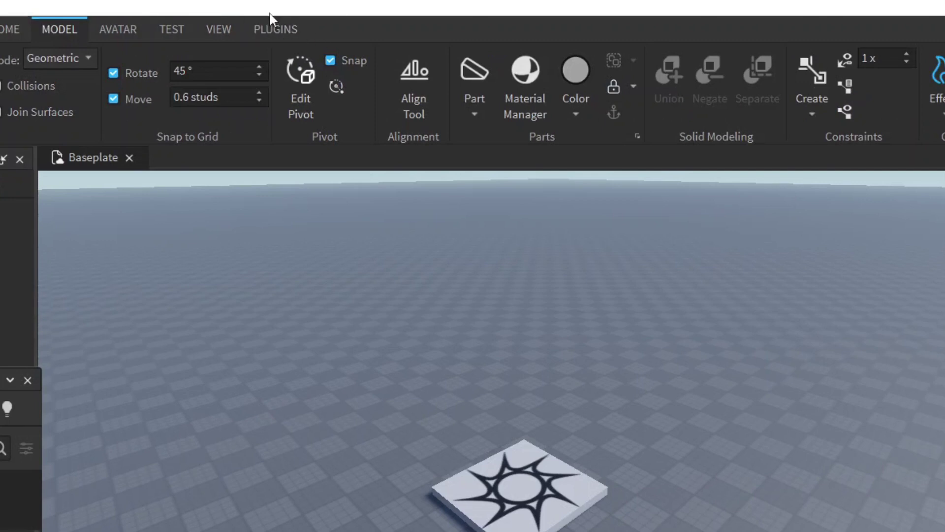
{"action": "left_click", "coordinate": [474, 100]}
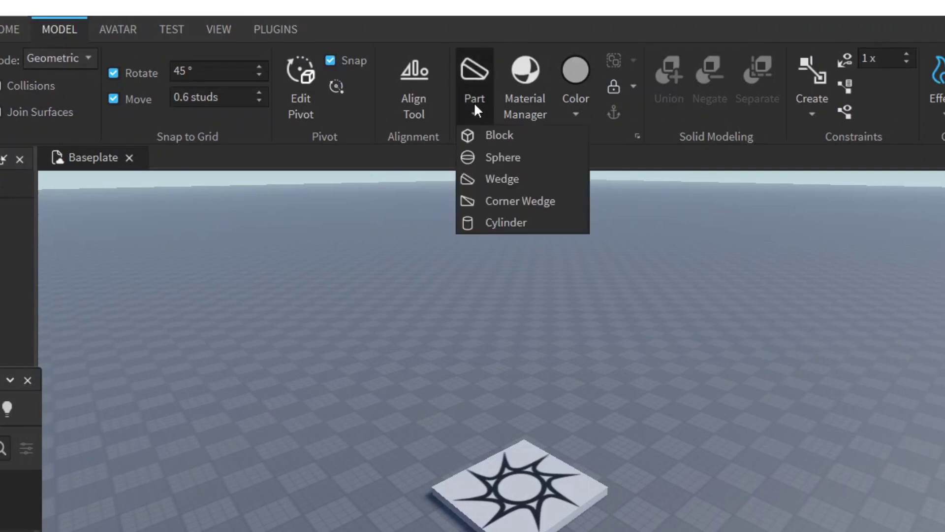
{"action": "left_click", "coordinate": [495, 138]}
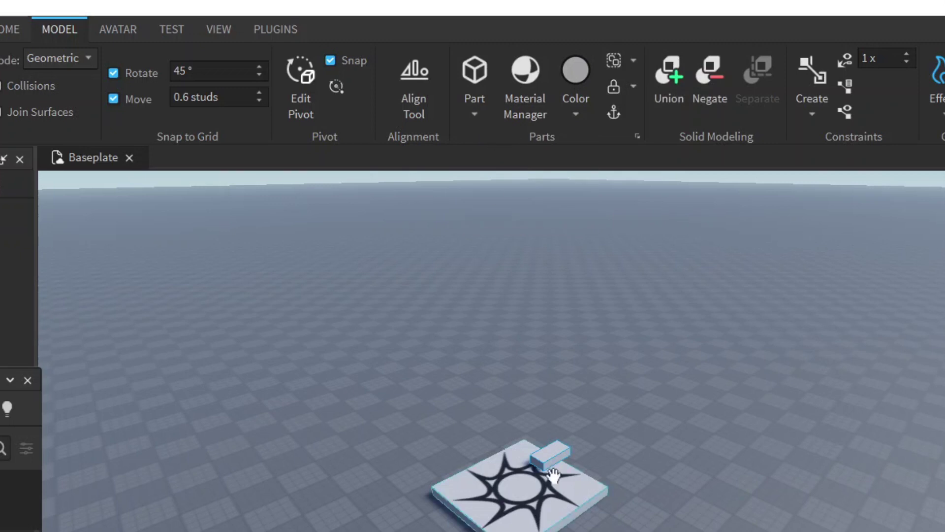
{"action": "left_click_drag", "start_coordinate": [551, 453], "coordinate": [656, 529]}
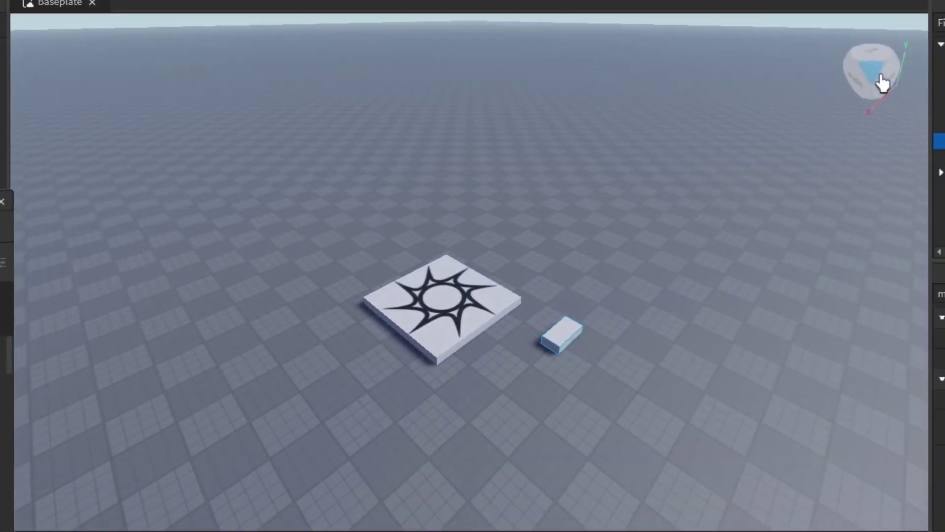
Scale the block with the Scale tool into a tall, wide upright slab, viewed from the front.
{"action": "left_click", "coordinate": [889, 86]}
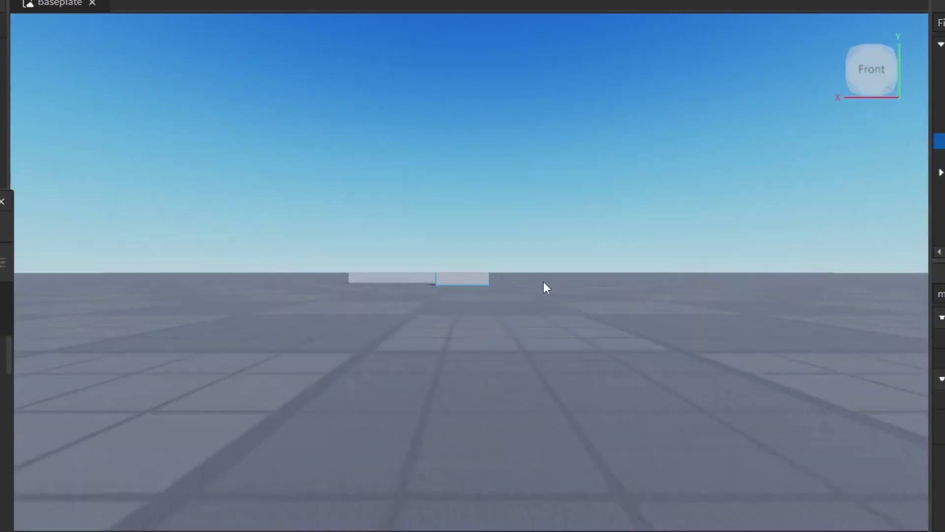
{"action": "key", "text": "e"}
{"action": "key", "text": "e"}
{"action": "key", "text": "s"}
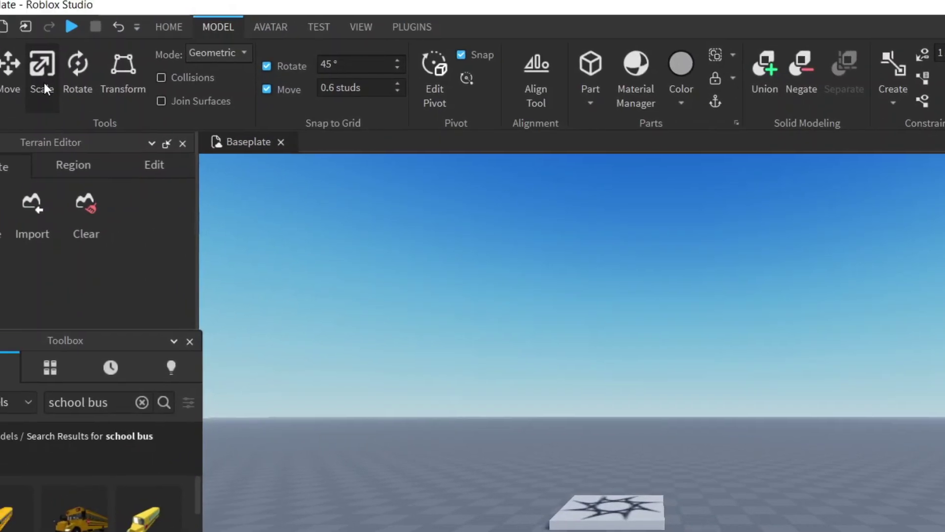
{"action": "left_click", "coordinate": [49, 76]}
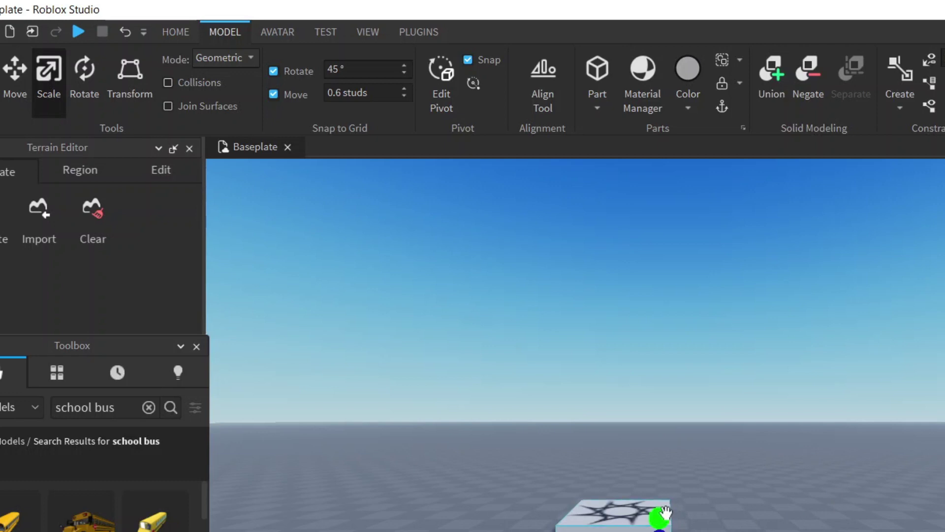
{"action": "left_click_drag", "start_coordinate": [665, 513], "coordinate": [673, 367]}
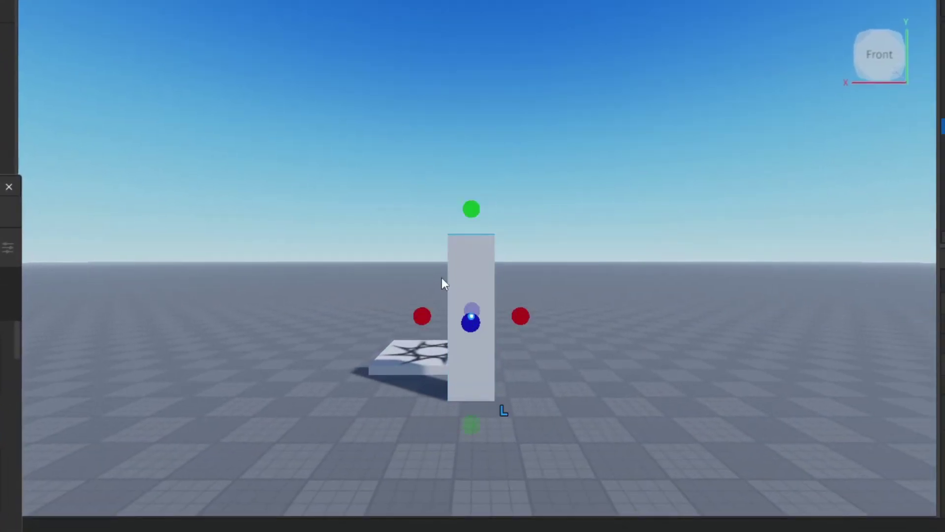
{"action": "left_click_drag", "start_coordinate": [422, 315], "coordinate": [346, 317]}
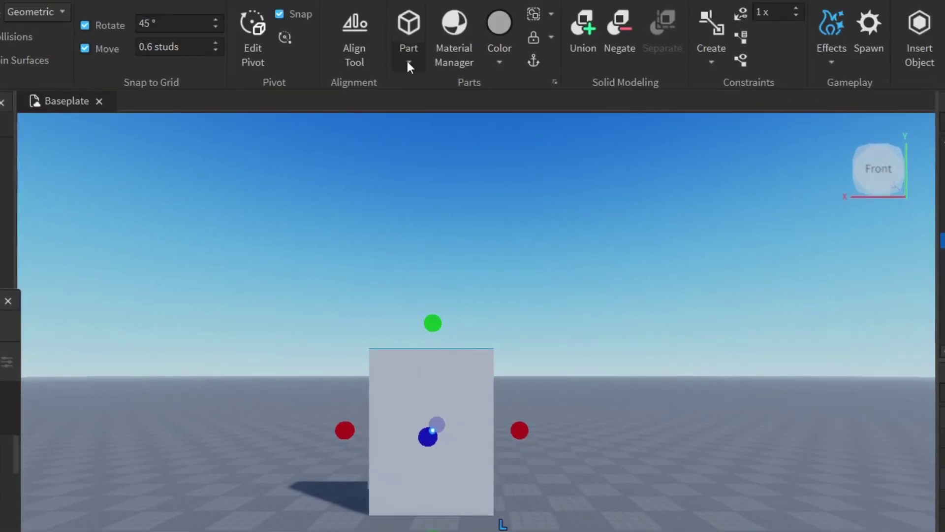
Insert a cylinder part and move it off the slab onto the baseplate beside it.
{"action": "left_click", "coordinate": [407, 61]}
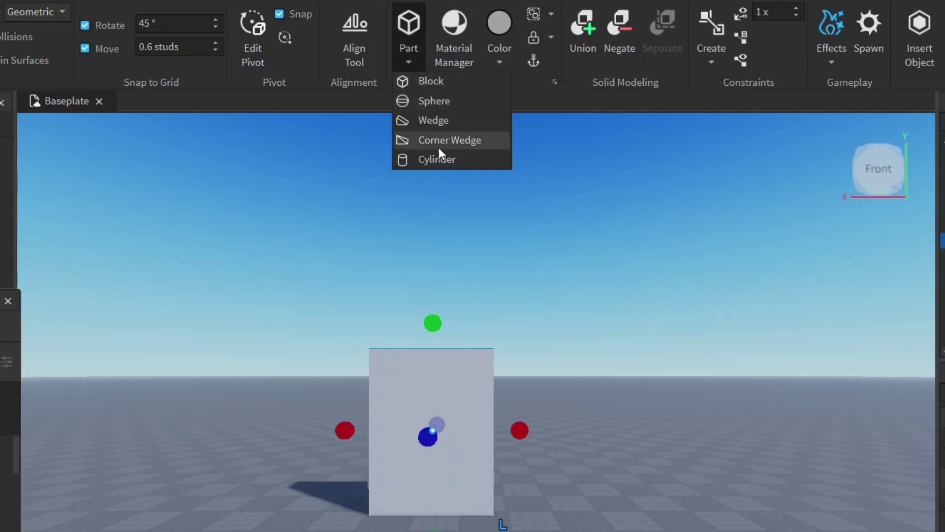
{"action": "left_click", "coordinate": [429, 159]}
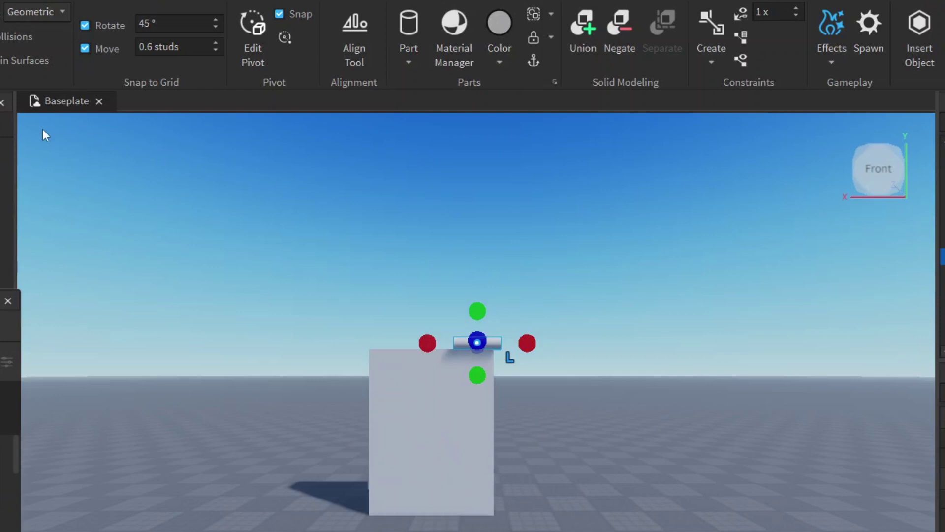
{"action": "key", "text": "ctrl+2"}
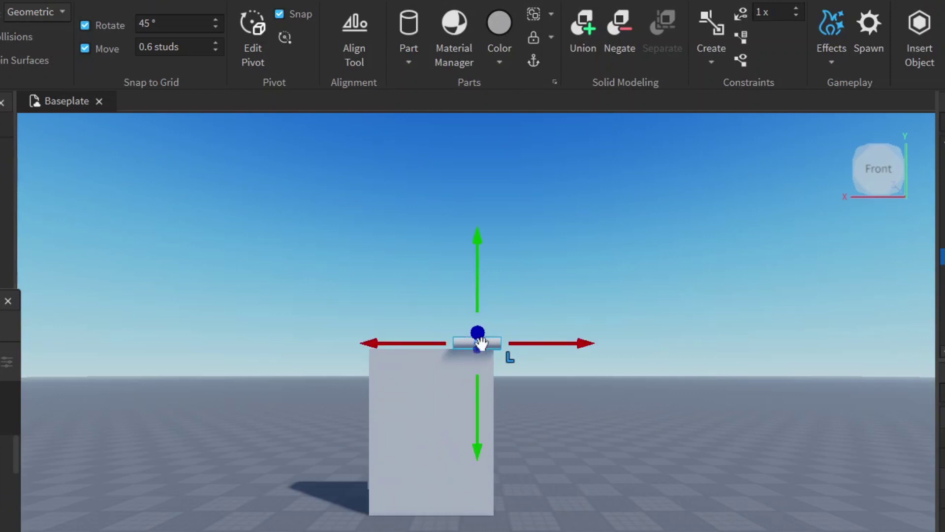
{"action": "key", "text": "Delete"}
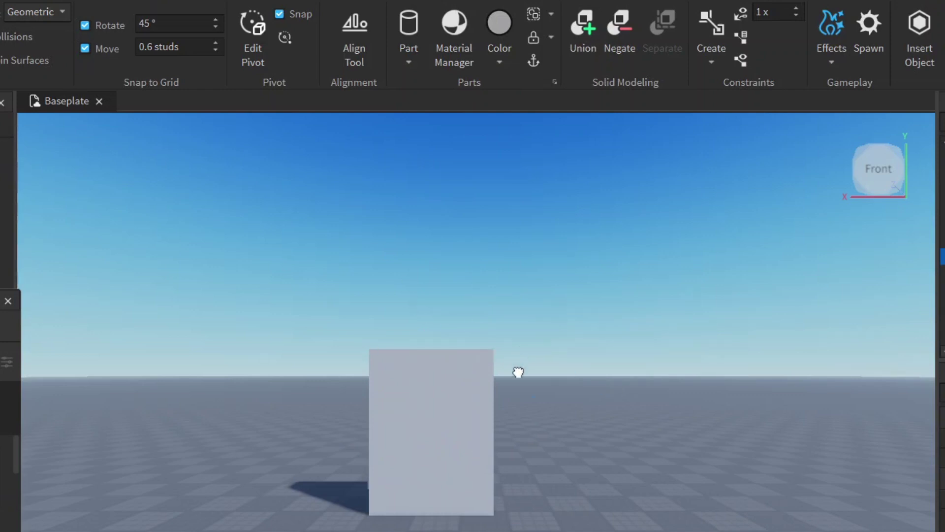
{"action": "left_click", "coordinate": [557, 445]}
{"action": "left_click_drag", "start_coordinate": [562, 459], "coordinate": [627, 515]}
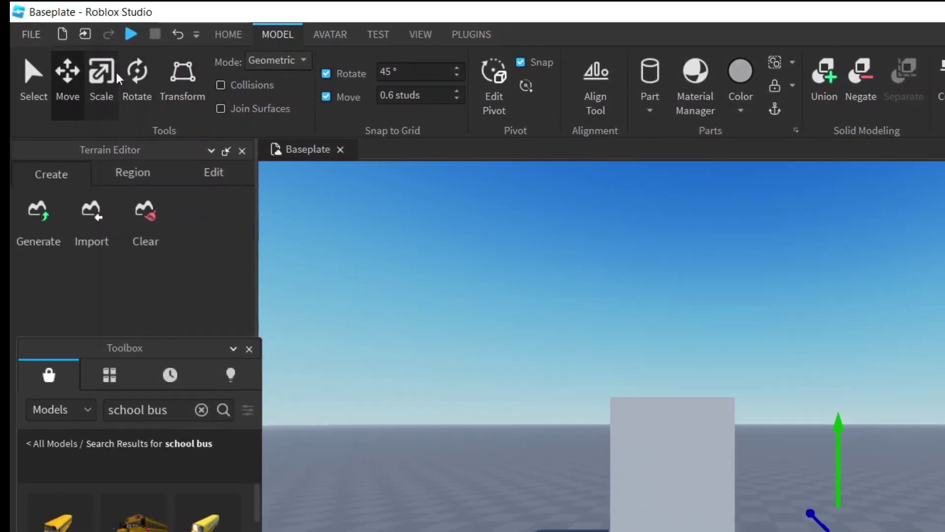
Rotate the cylinder about its vertical axis so that its round end faces the front.
{"action": "left_click", "coordinate": [183, 76]}
{"action": "left_click", "coordinate": [137, 79]}
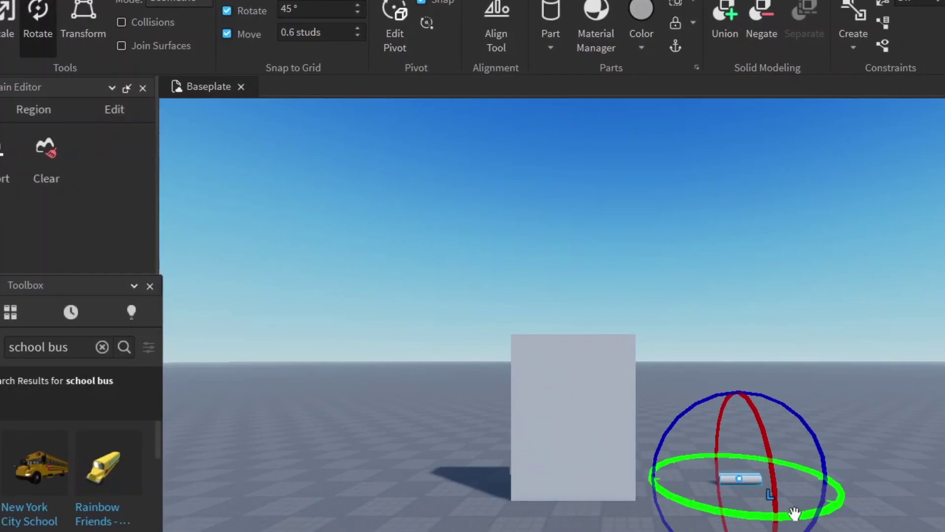
{"action": "left_click_drag", "start_coordinate": [661, 437], "coordinate": [532, 397]}
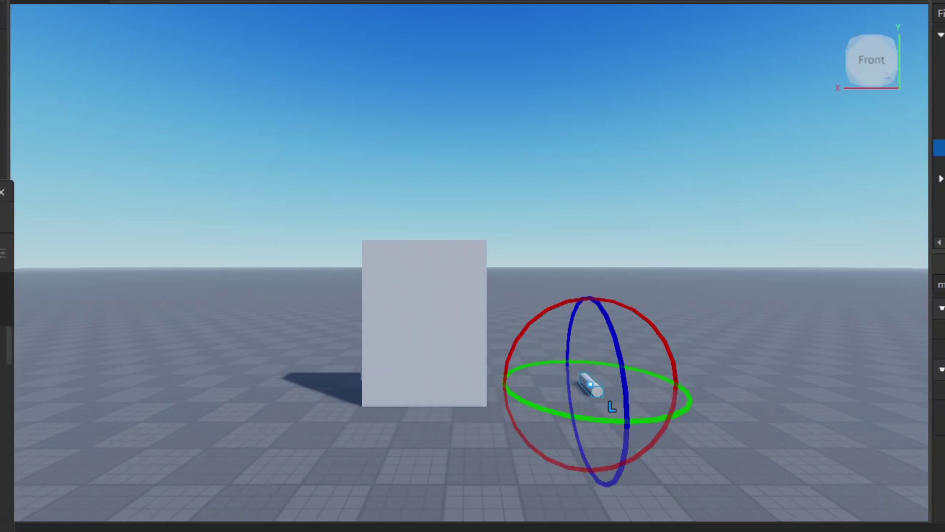
Scale the cylinder up in height and width until its diameter approaches the slab's height.
{"action": "key", "text": "ctrl+3"}
{"action": "left_click_drag", "start_coordinate": [599, 348], "coordinate": [593, 237]}
{"action": "left_click_drag", "start_coordinate": [559, 329], "coordinate": [453, 329]}
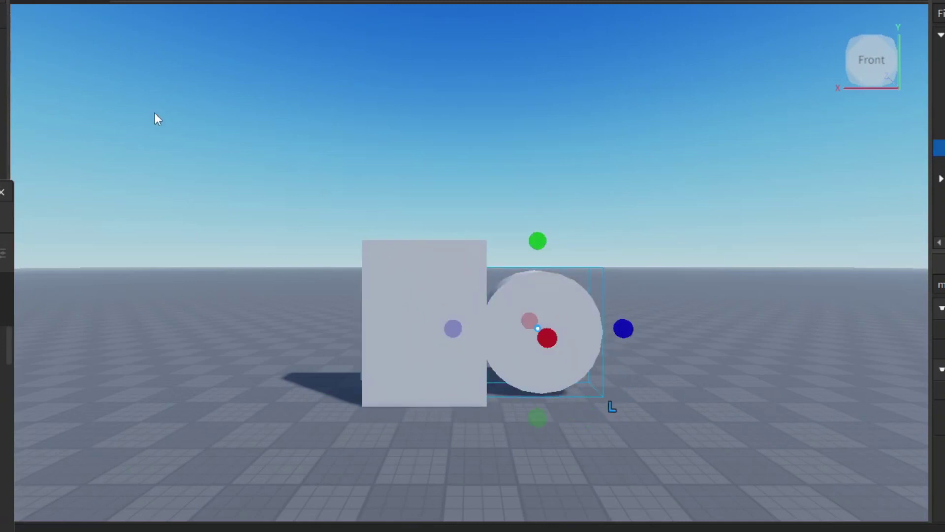
Move the cylinder sideways so that it stands in front of the slab.
{"action": "key", "text": "ctrl+2"}
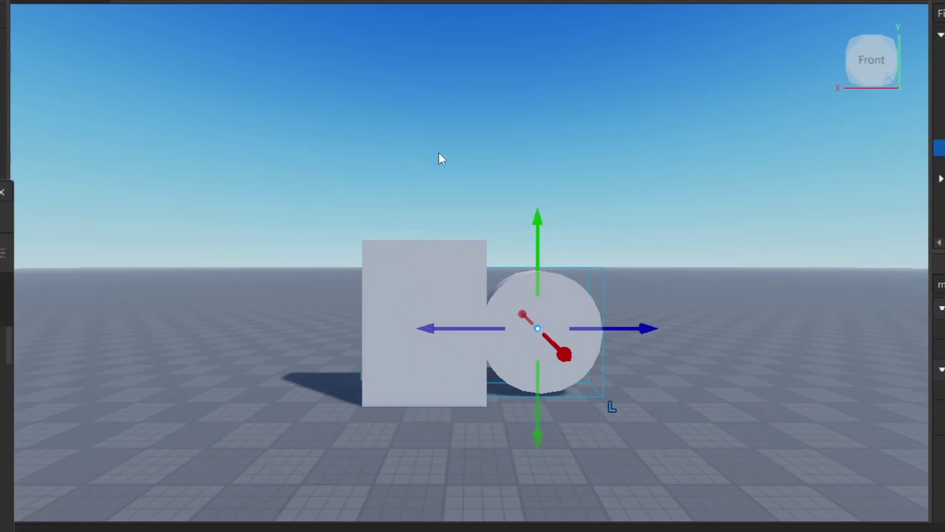
{"action": "left_click_drag", "start_coordinate": [477, 330], "coordinate": [363, 331]}
{"action": "left_click_drag", "start_coordinate": [422, 341], "coordinate": [391, 380]}
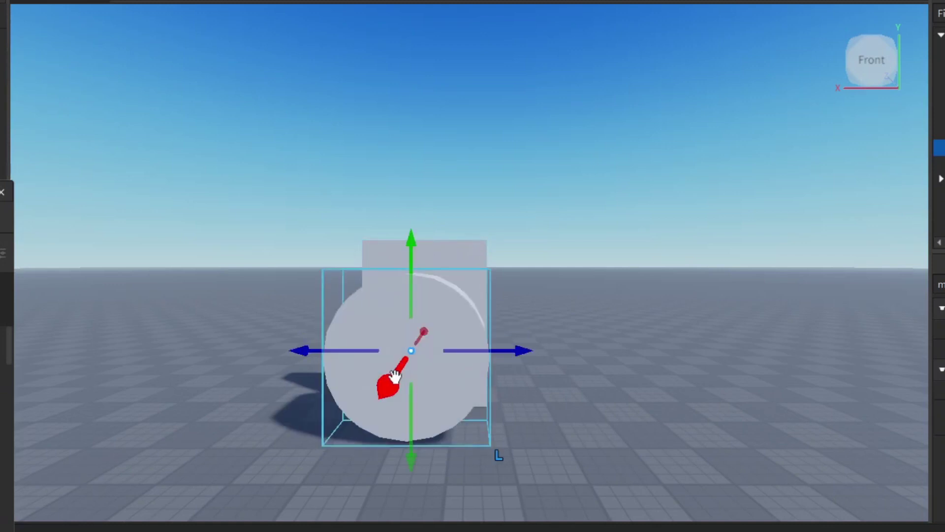
Lengthen the cylinder along its axis so that it passes through the slab.
{"action": "left_click", "coordinate": [892, 49]}
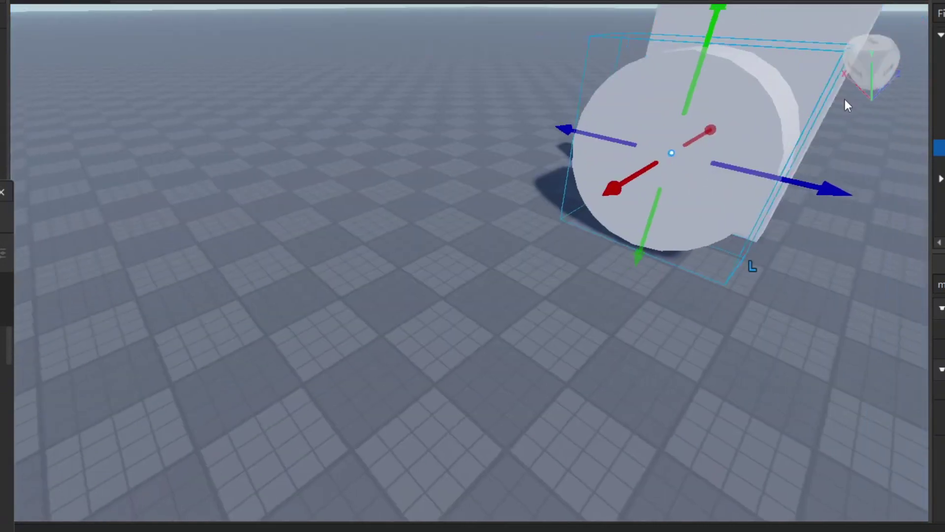
{"action": "key", "text": "w"}
{"action": "key", "text": "d"}
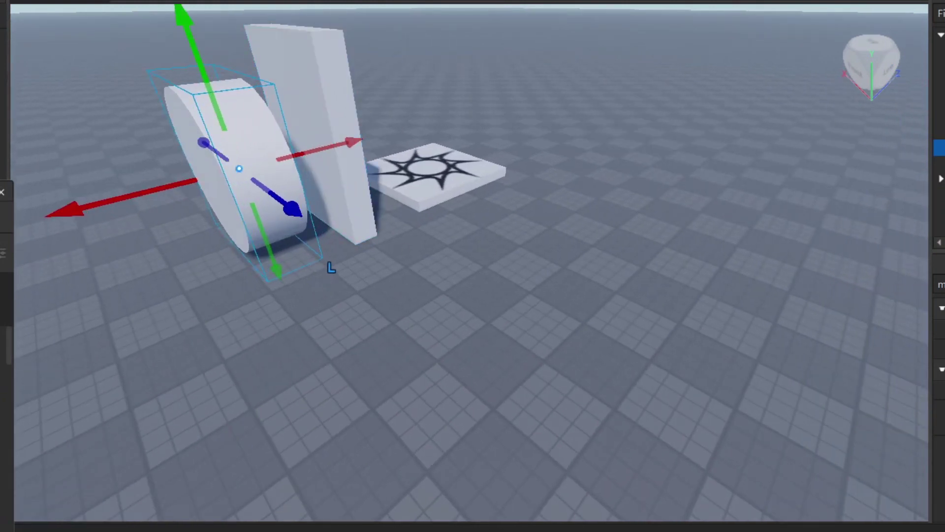
{"action": "key", "text": "ctrl+3"}
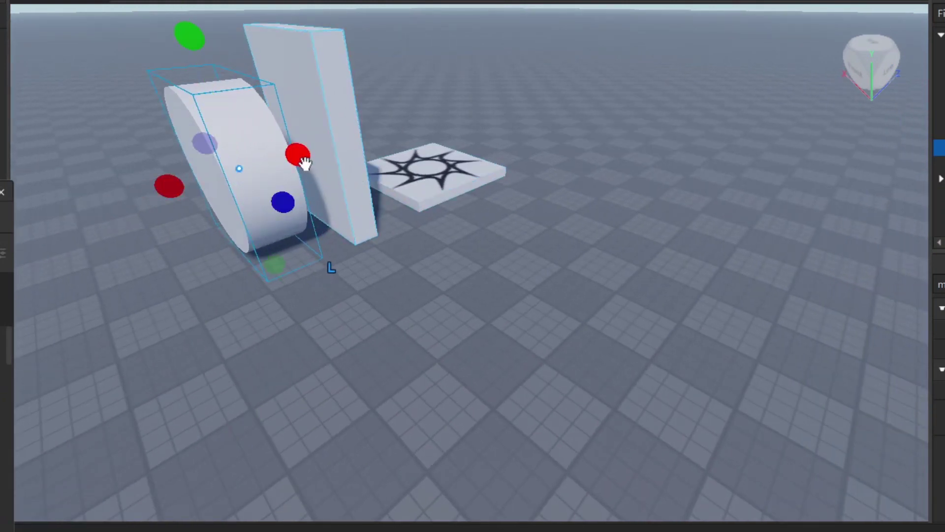
{"action": "left_click_drag", "start_coordinate": [302, 158], "coordinate": [390, 132]}
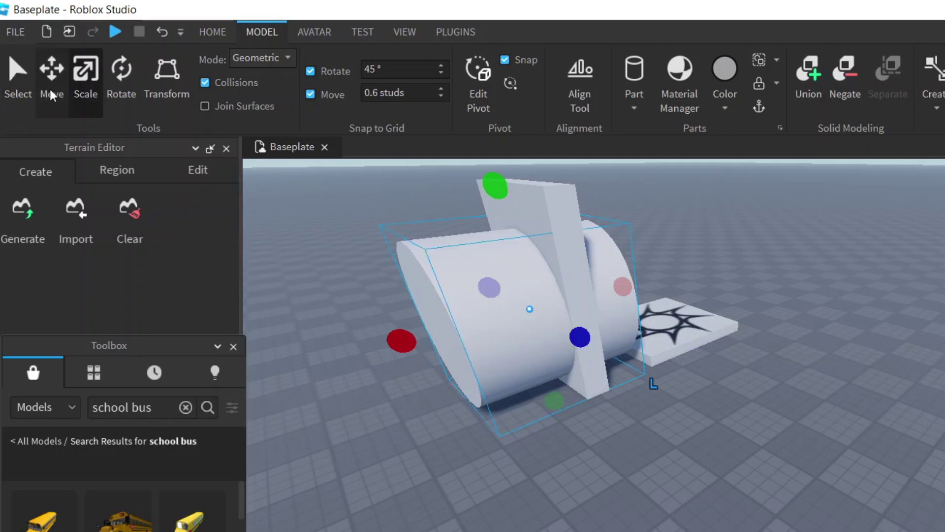
Drag the cylinder freely against the slab with Collisions on, and through the slab with Collisions off.
{"action": "left_click", "coordinate": [32, 78]}
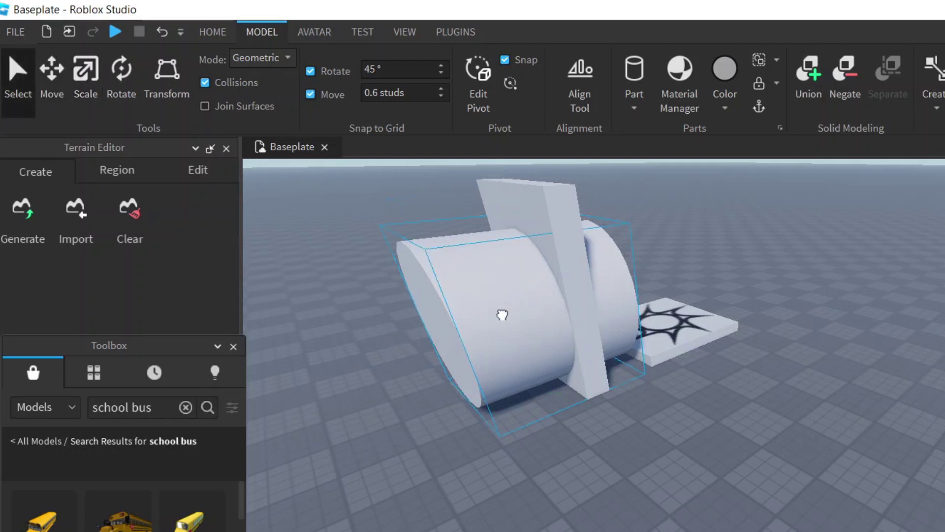
{"action": "left_click_drag", "start_coordinate": [502, 316], "coordinate": [551, 281]}
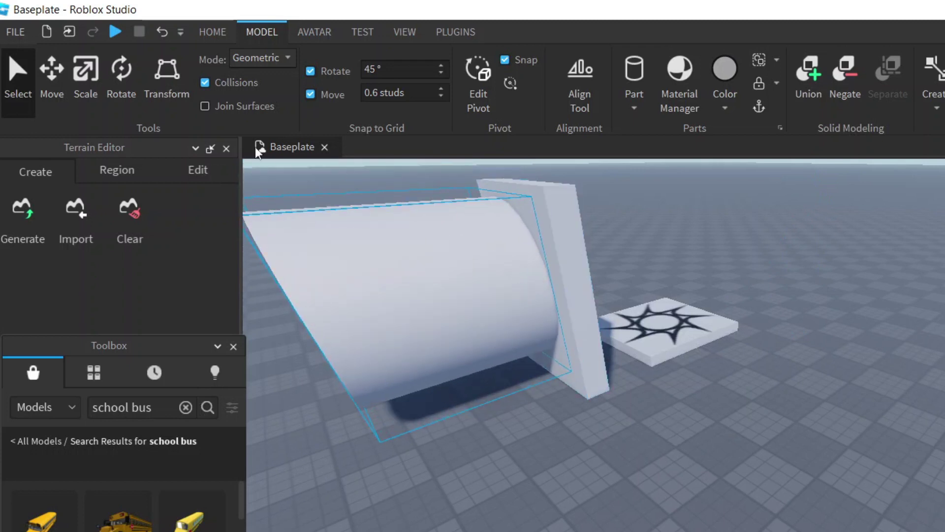
{"action": "left_click", "coordinate": [205, 82]}
{"action": "left_click_drag", "start_coordinate": [447, 313], "coordinate": [586, 266]}
Turn Collisions back on and move the cylinder along its axis out of the slab with the Move tool.
{"action": "left_click", "coordinate": [46, 78]}
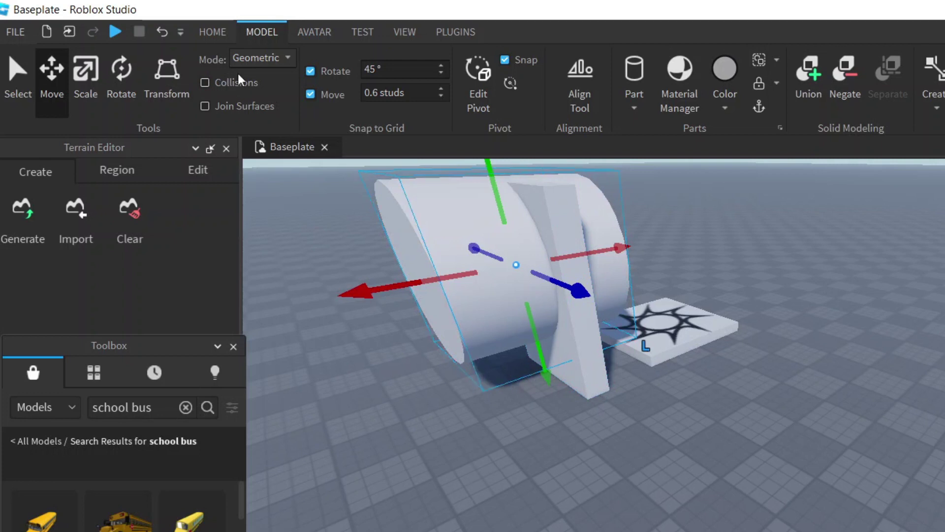
{"action": "left_click", "coordinate": [220, 83]}
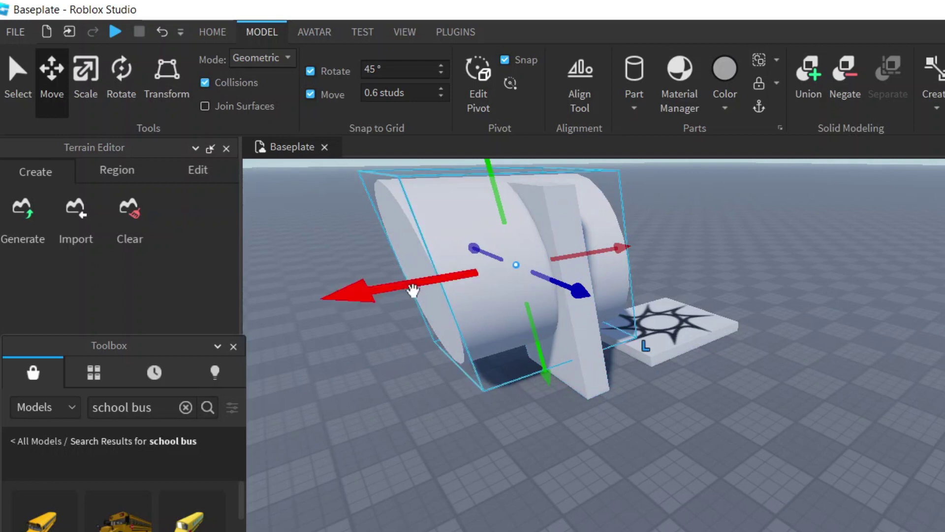
{"action": "left_click_drag", "start_coordinate": [412, 285], "coordinate": [302, 307]}
{"action": "left_click_drag", "start_coordinate": [412, 289], "coordinate": [454, 321]}
{"action": "key", "text": "ctrl+z"}
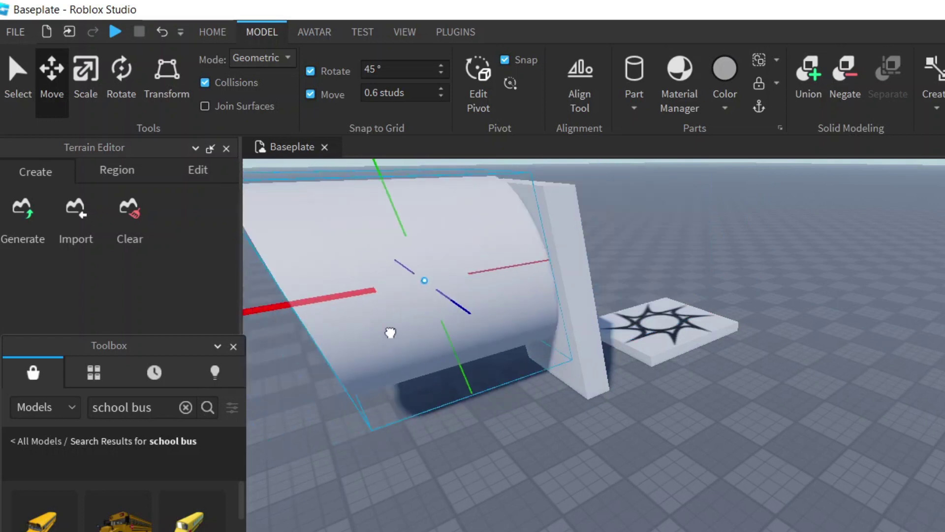
{"action": "key", "text": "ctrl+y"}
{"action": "key", "text": "ctrl+z"}
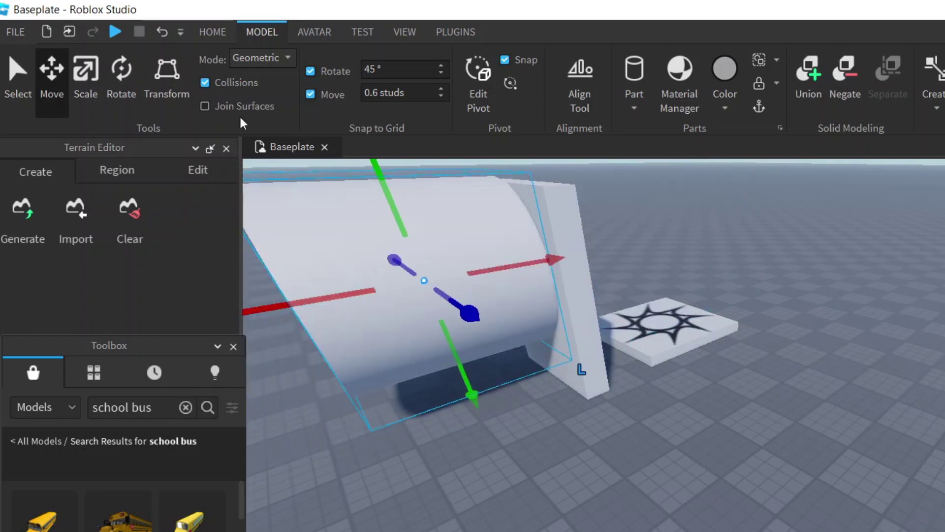
Turn off Collisions, move the cylinder along its axis through the slab and lower it into the baseplate.
{"action": "left_click", "coordinate": [212, 79]}
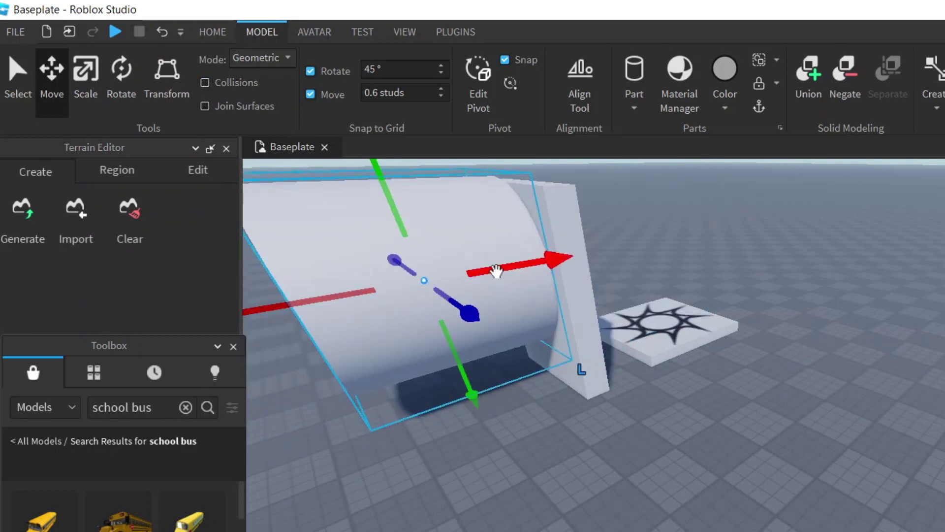
{"action": "left_click_drag", "start_coordinate": [497, 273], "coordinate": [578, 256]}
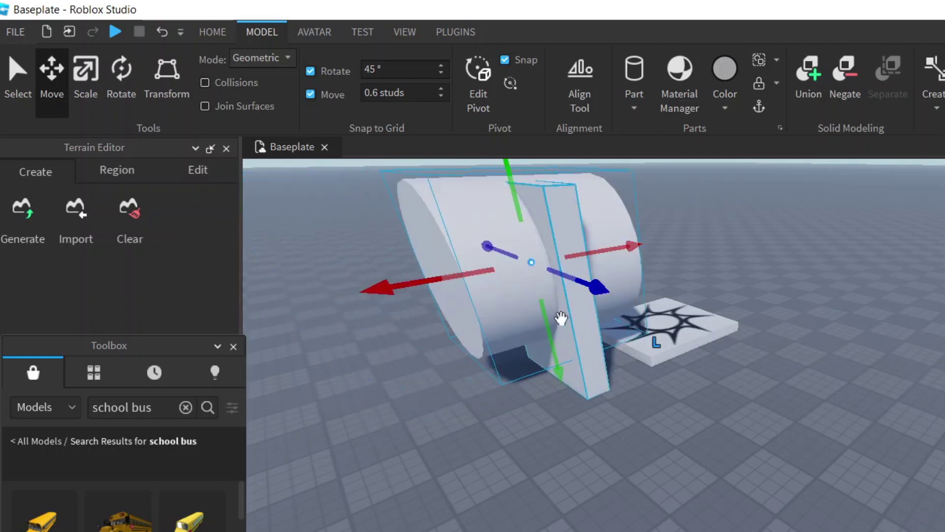
{"action": "left_click_drag", "start_coordinate": [551, 330], "coordinate": [568, 388]}
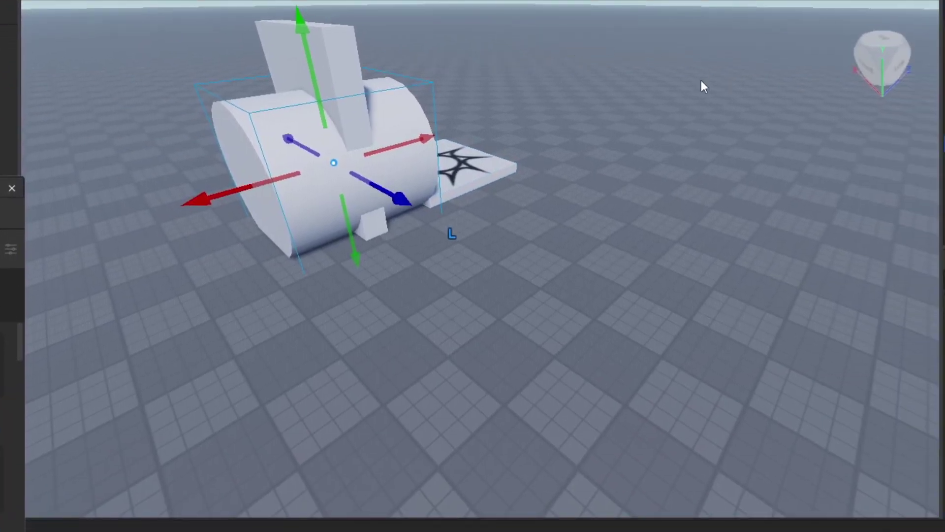
{"action": "left_click", "coordinate": [865, 71]}
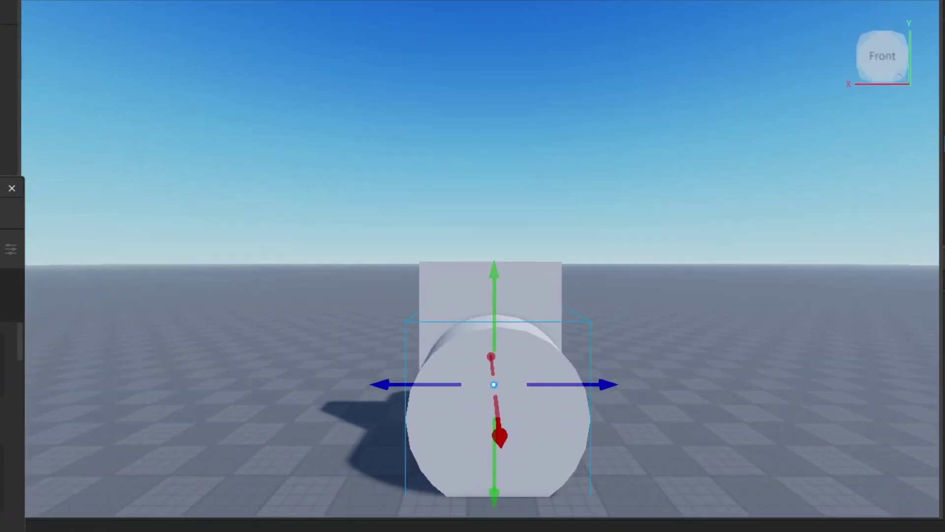
Narrow the cylinder to about the slab's width, then centre it on the slab and raise it clear of the baseplate.
{"action": "key", "text": "ctrl+3"}
{"action": "left_click_drag", "start_coordinate": [598, 385], "coordinate": [565, 389]}
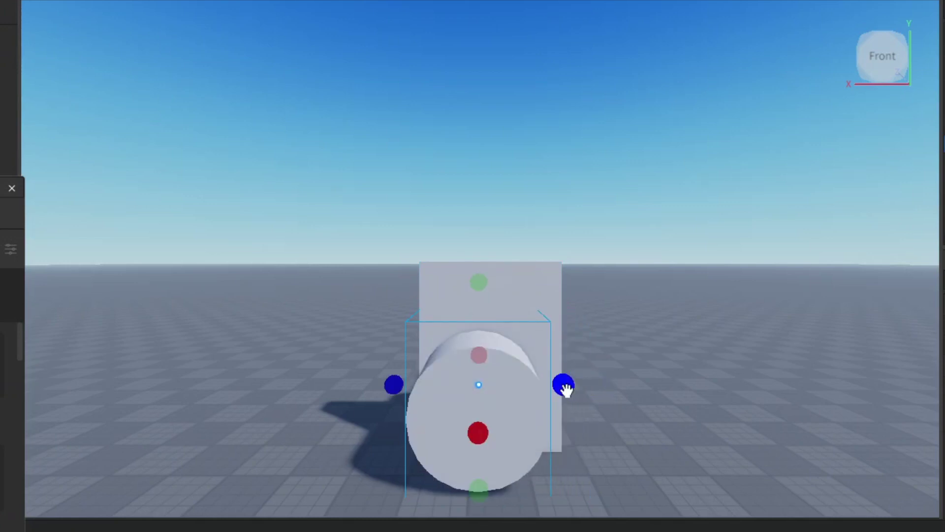
{"action": "key", "text": "ctrl+2"}
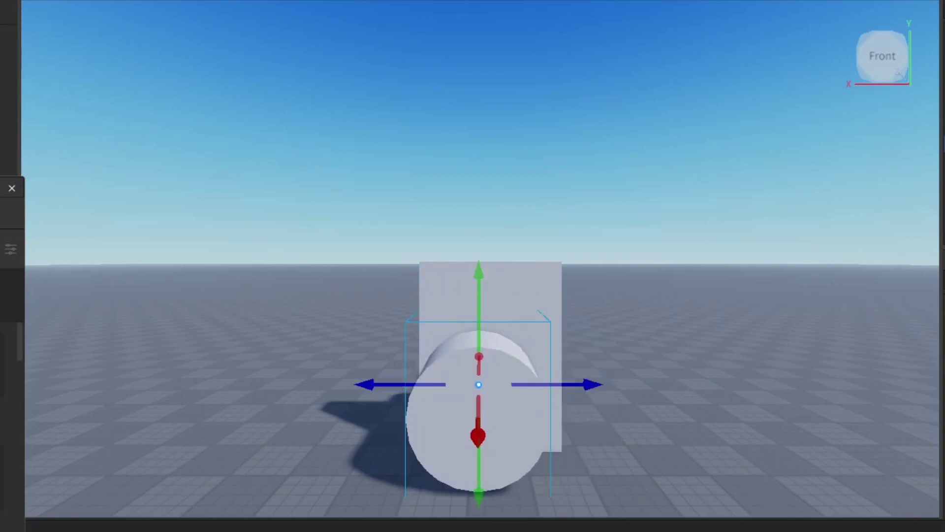
{"action": "left_click_drag", "start_coordinate": [555, 383], "coordinate": [564, 382]}
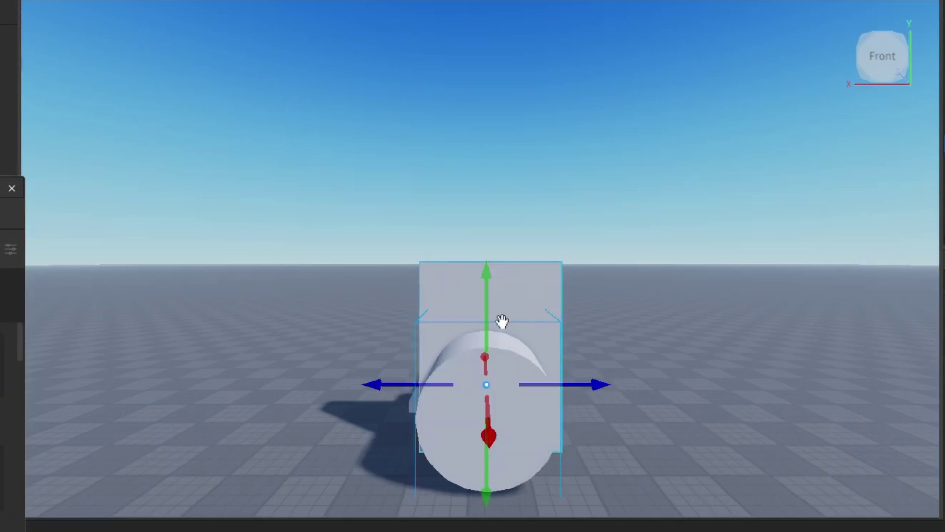
{"action": "left_click_drag", "start_coordinate": [486, 313], "coordinate": [501, 278]}
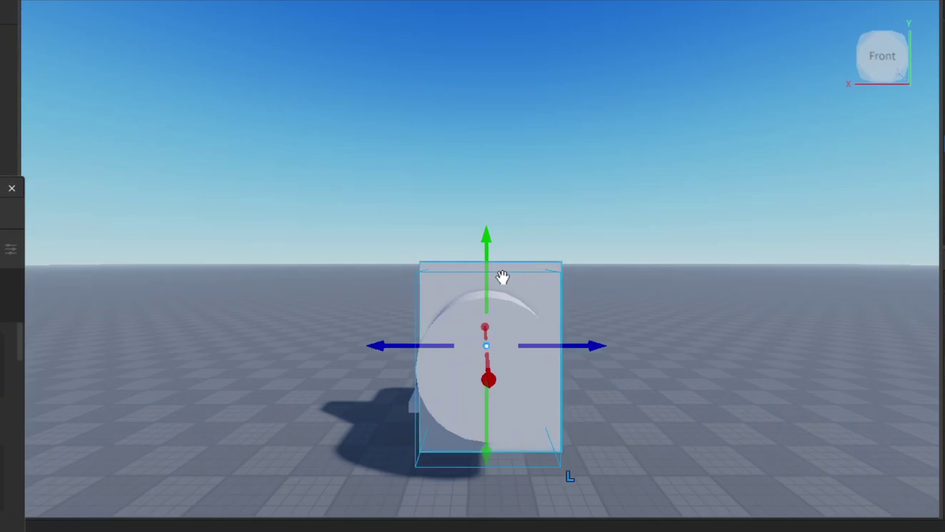
Set the upright slab's Color property to blue, RGB 68, 70, 165 (#4446a5).
{"action": "key", "text": "a"}
{"action": "key", "text": "d"}
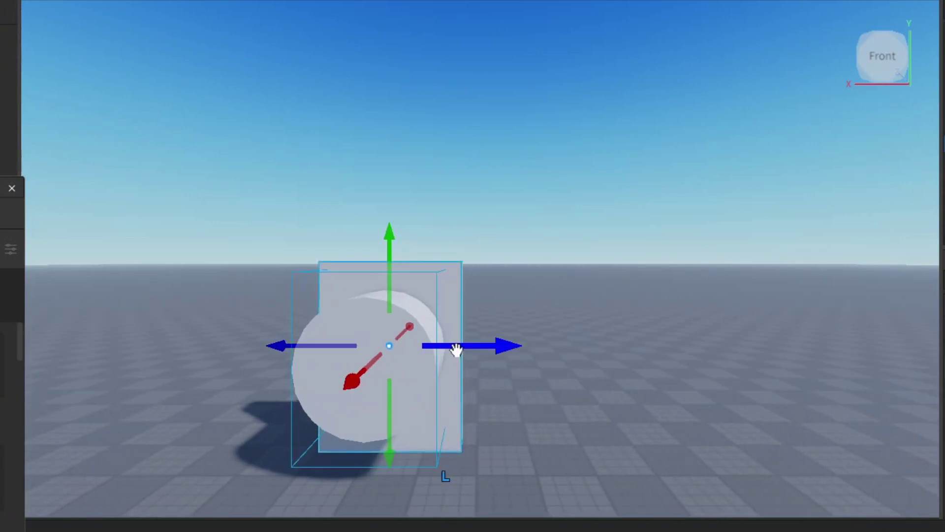
{"action": "key", "text": "a"}
{"action": "key", "text": "d"}
{"action": "left_click", "coordinate": [539, 276]}
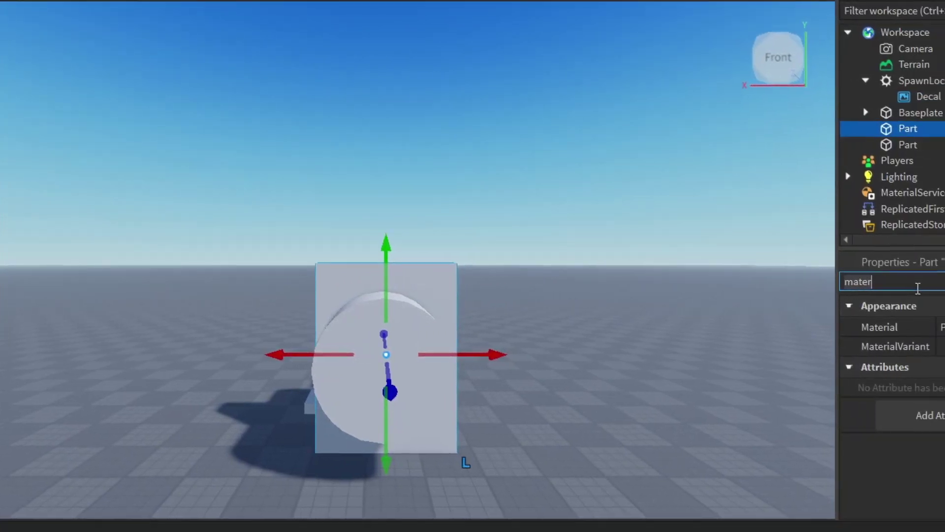
{"action": "double_click", "coordinate": [825, 289]}
{"action": "type", "text": "color"}
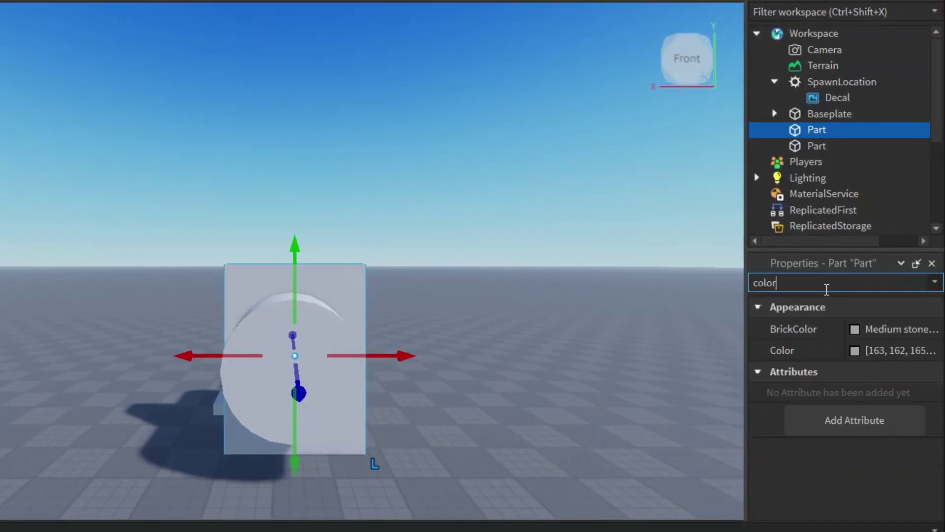
{"action": "left_click", "coordinate": [854, 349]}
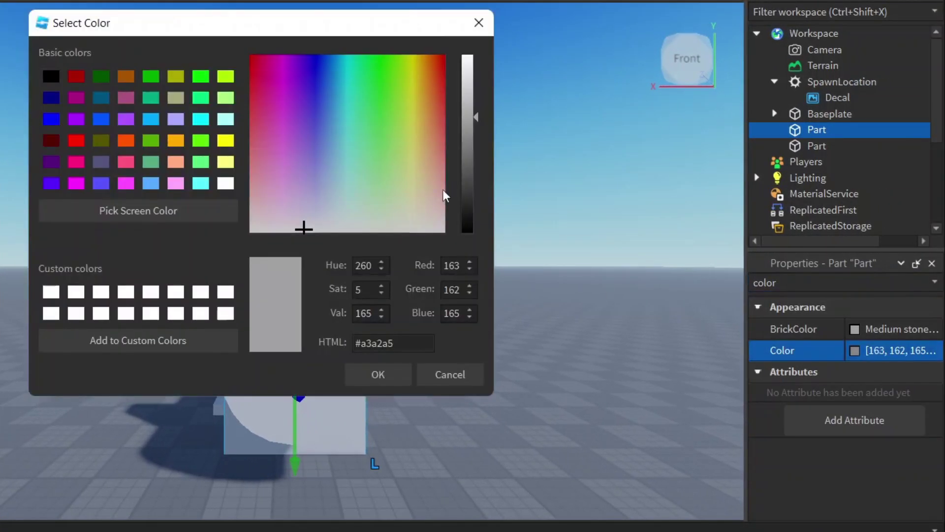
{"action": "left_click", "coordinate": [315, 128]}
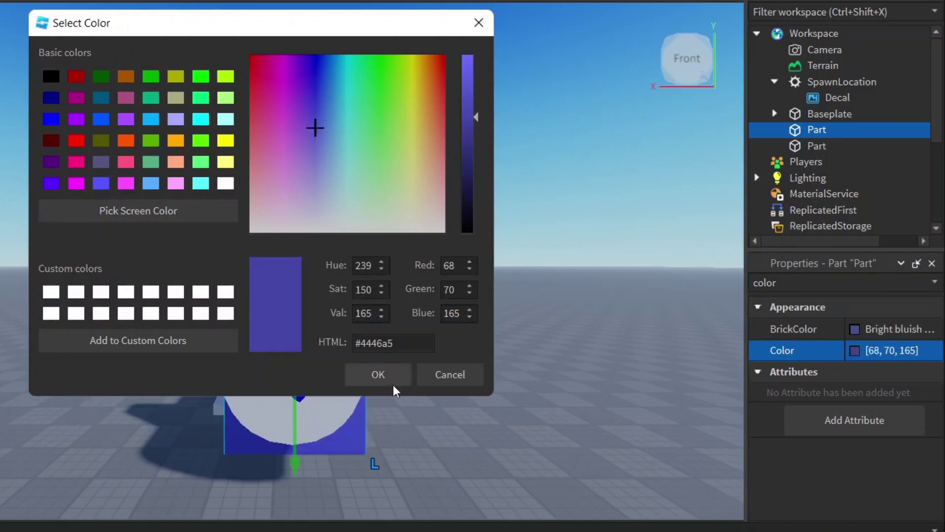
{"action": "left_click", "coordinate": [375, 373]}
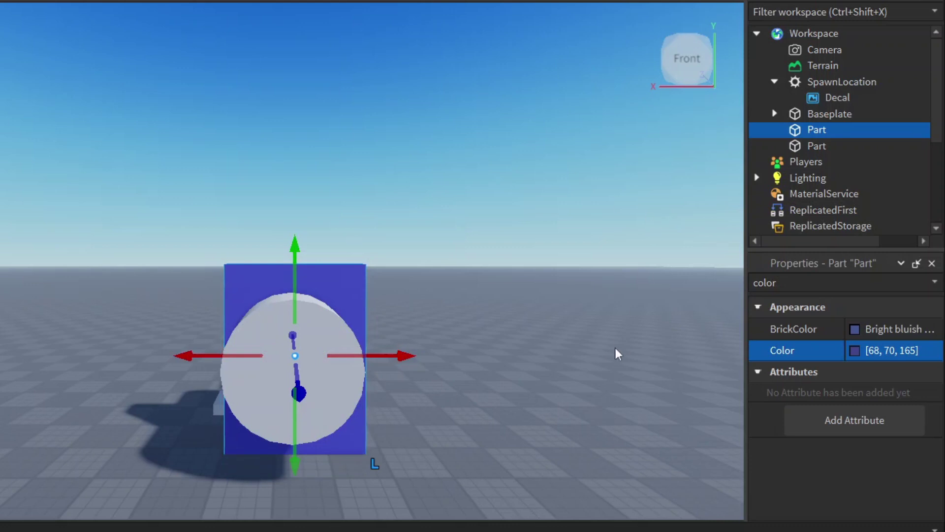
Deselect the slab and examine the cylinder passing through it from both sides, from a raised corner view and from the Front view.
{"action": "left_click", "coordinate": [575, 392]}
{"action": "key", "text": "a"}
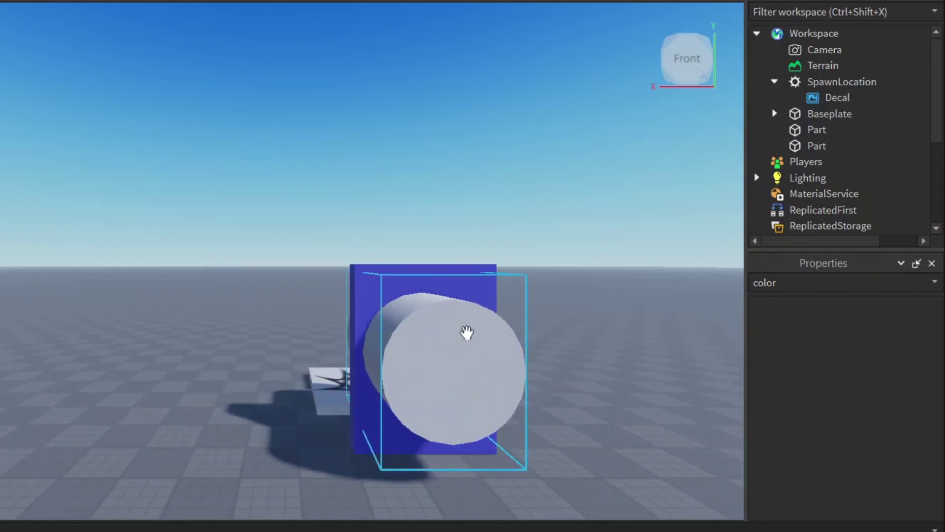
{"action": "key", "text": "d"}
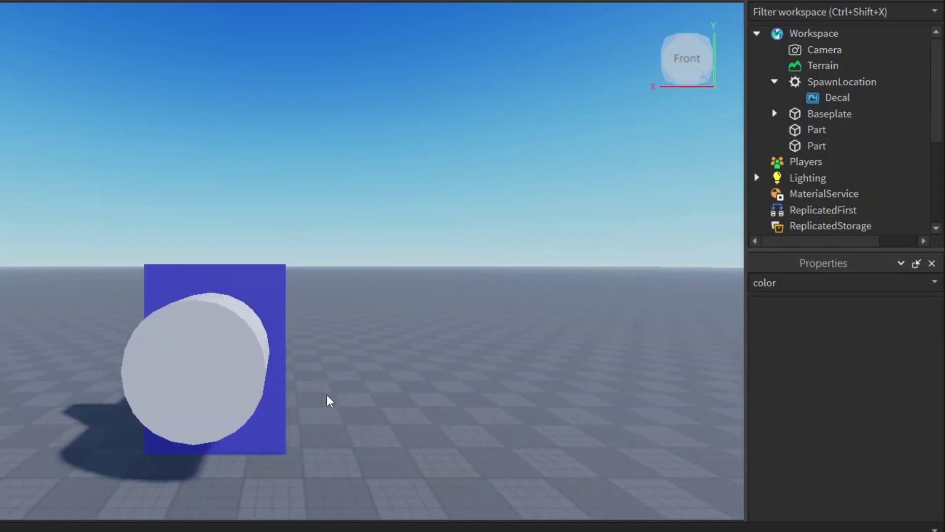
{"action": "key", "text": "a"}
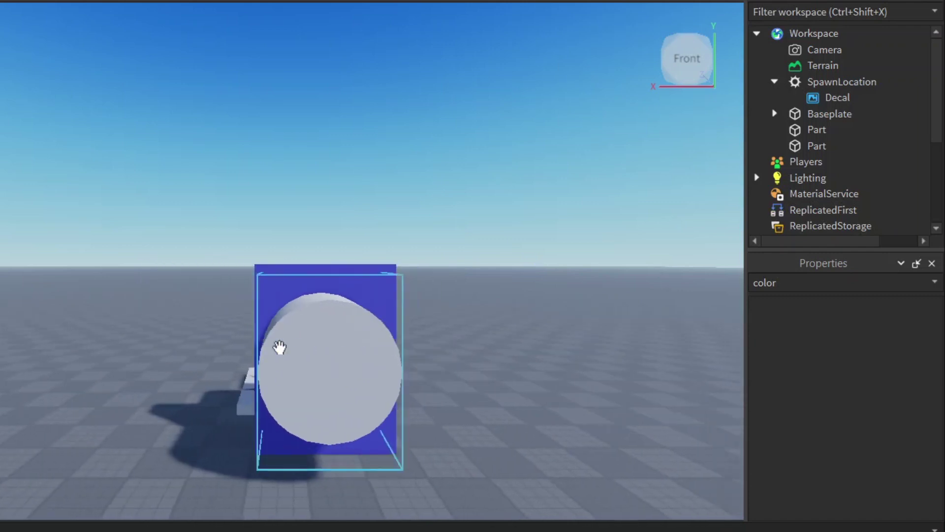
{"action": "key", "text": "d"}
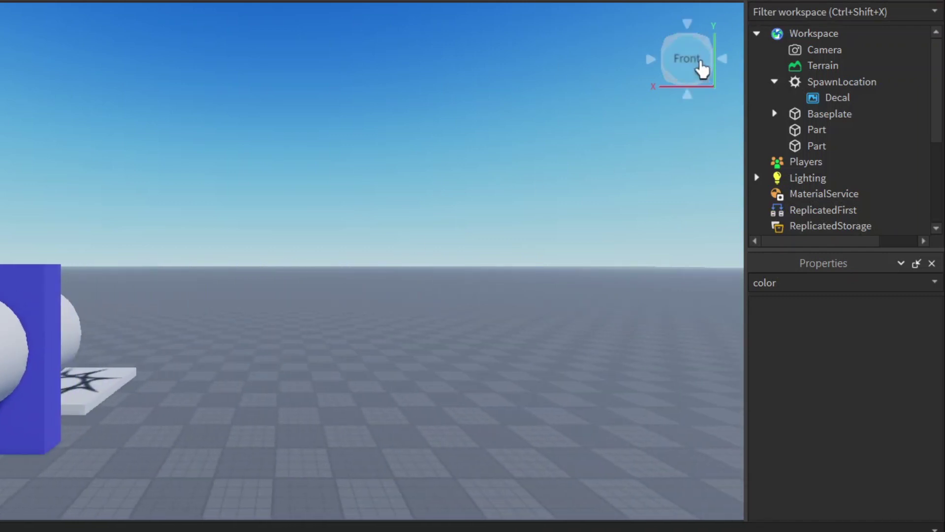
{"action": "left_click", "coordinate": [709, 47]}
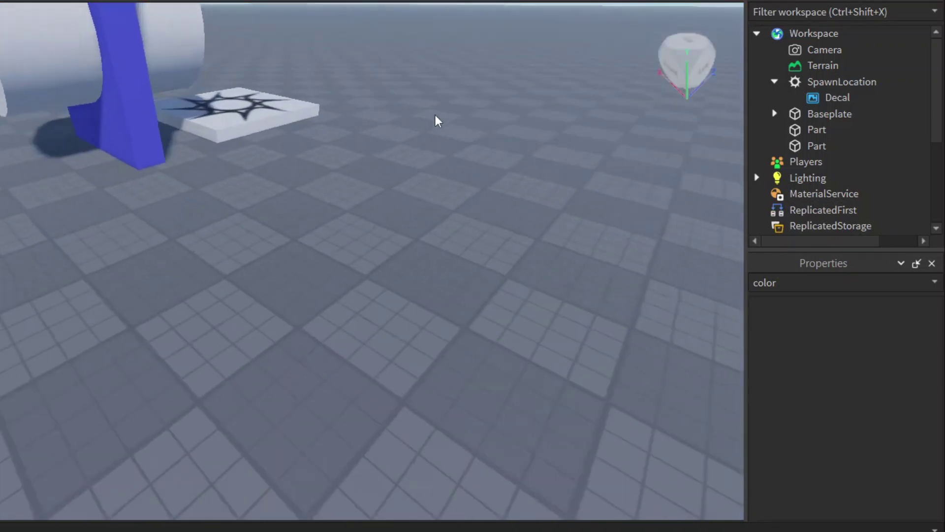
{"action": "key", "text": "e"}
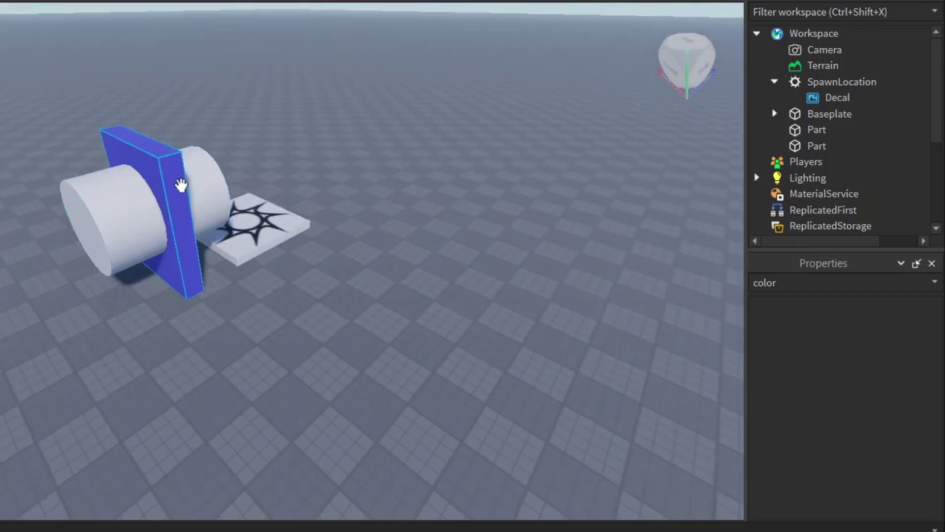
{"action": "left_click", "coordinate": [677, 68]}
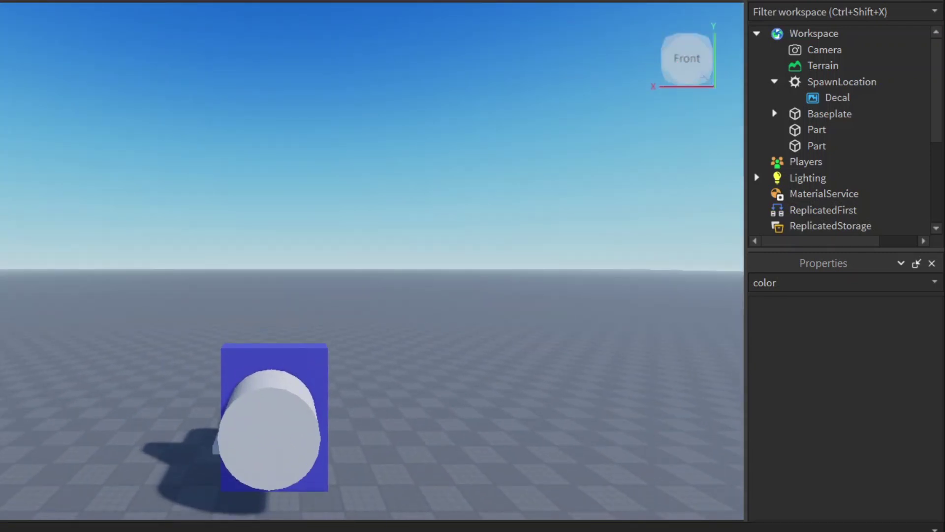
Insert a block part and scale it upward and sideways into a thin upright rectangular panel.
{"action": "left_click", "coordinate": [303, 3]}
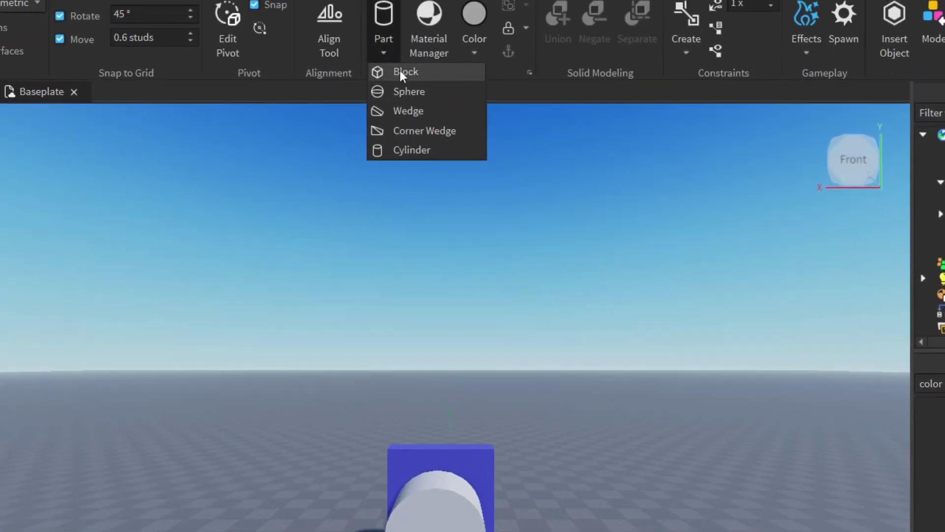
{"action": "left_click", "coordinate": [400, 70]}
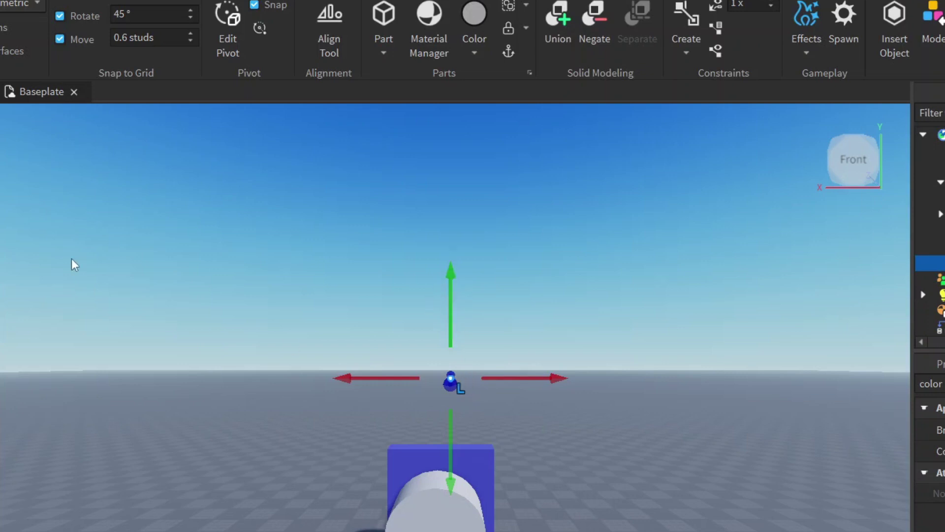
{"action": "key", "text": "ctrl+3"}
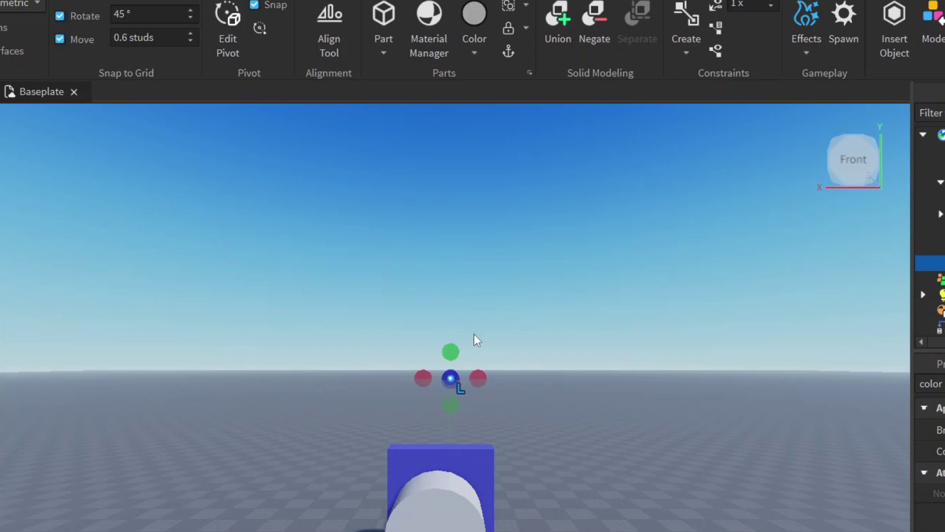
{"action": "left_click_drag", "start_coordinate": [450, 351], "coordinate": [451, 270]}
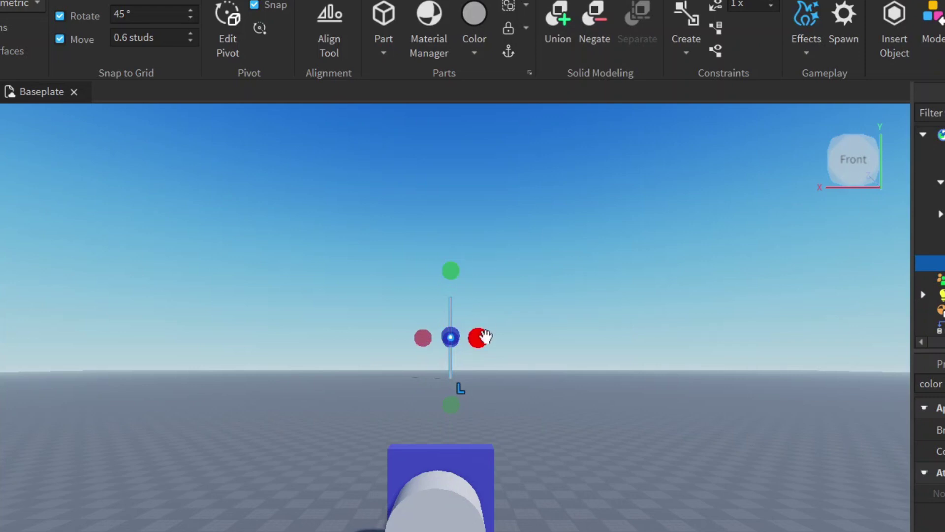
{"action": "left_click_drag", "start_coordinate": [485, 337], "coordinate": [584, 337]}
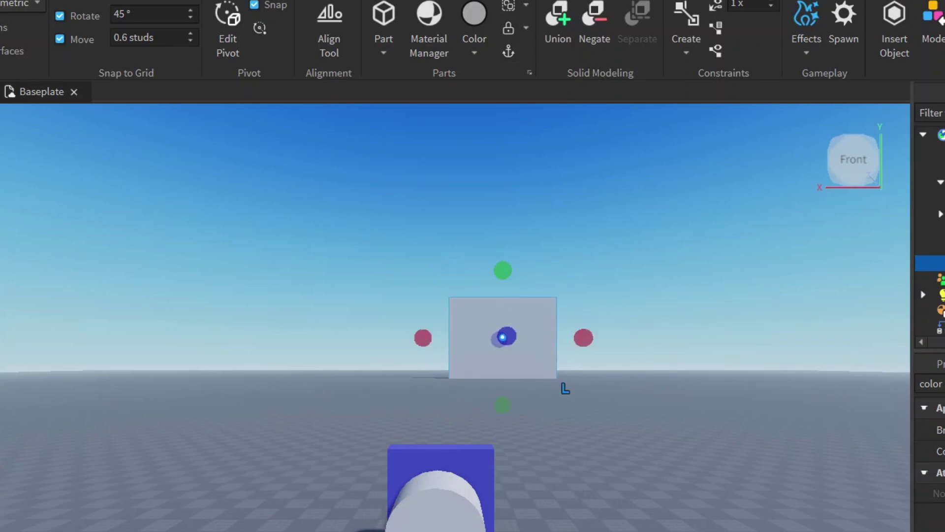
Move the new panel across the baseplate to stand closer behind the blue slab, and switch to the Scale tool.
{"action": "key", "text": "ctrl+2"}
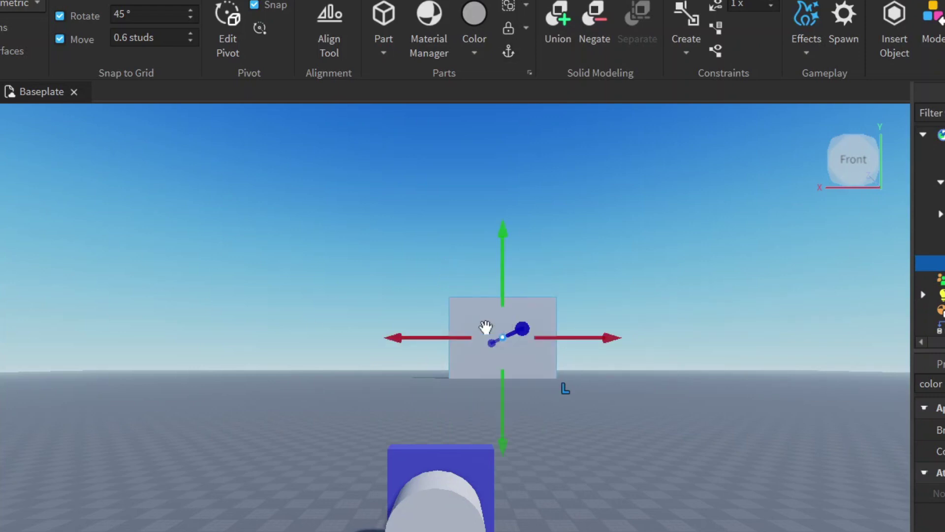
{"action": "left_click_drag", "start_coordinate": [483, 327], "coordinate": [443, 400]}
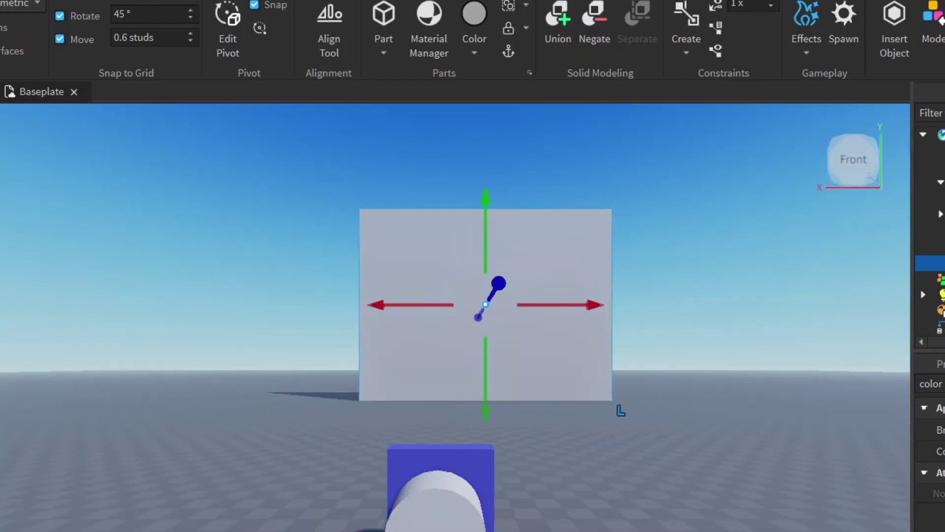
{"action": "key", "text": "ctrl+2"}
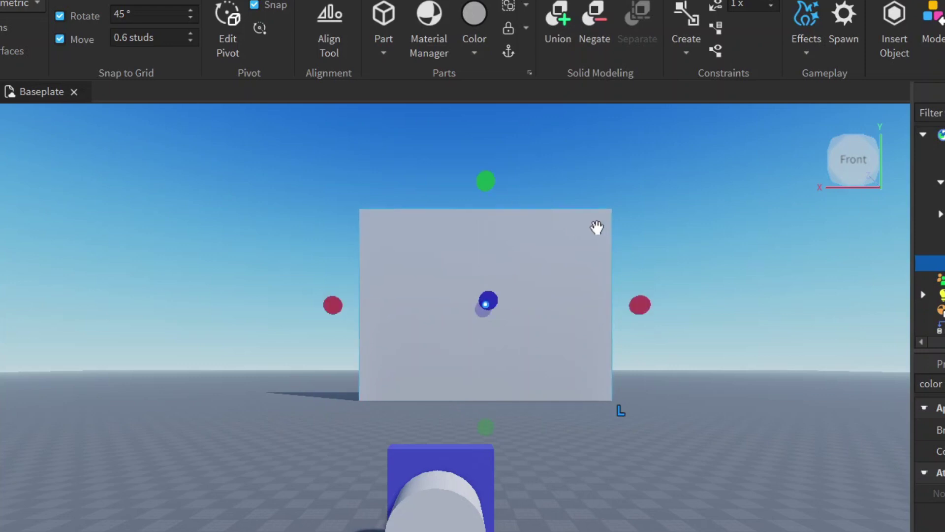
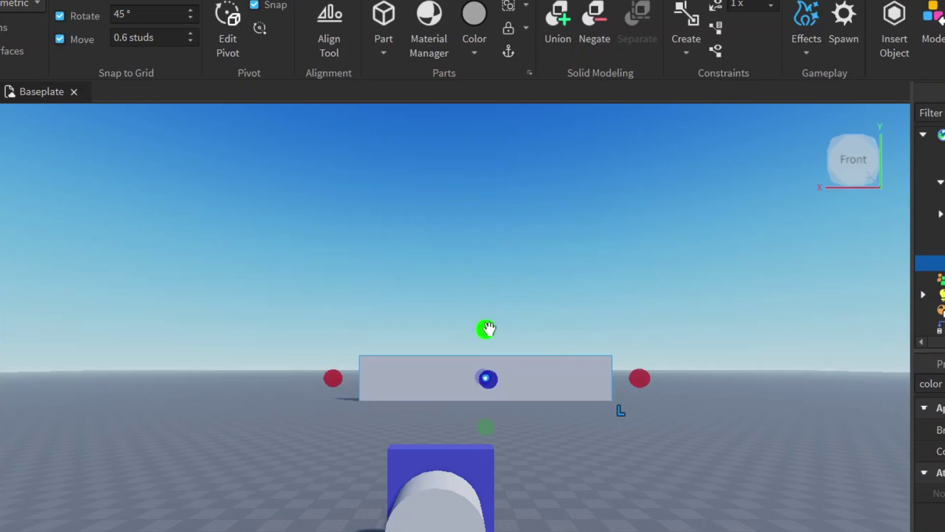
Narrow the new panel's width and move it across the baseplate to stand beside the blue slab.
{"action": "left_click_drag", "start_coordinate": [639, 378], "coordinate": [418, 391]}
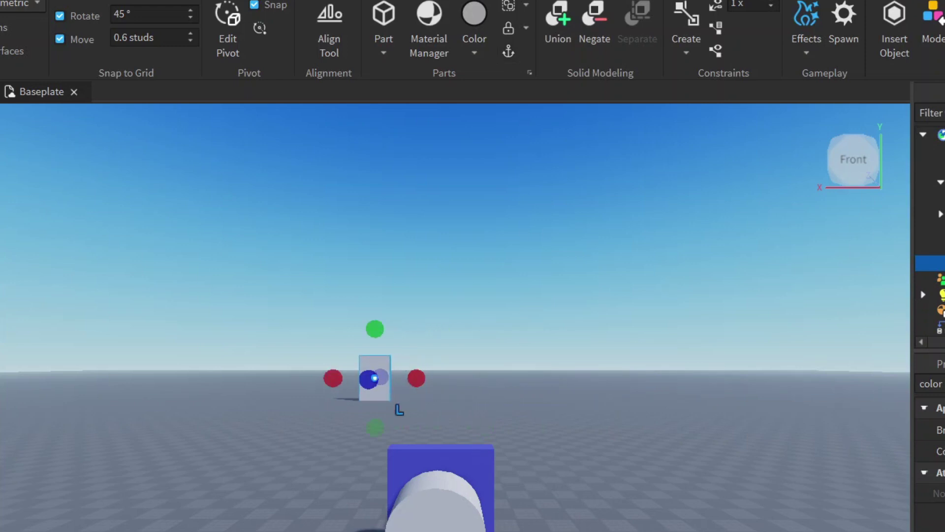
{"action": "key", "text": "ctrl+2"}
{"action": "left_click_drag", "start_coordinate": [375, 373], "coordinate": [451, 513]}
{"action": "left_click_drag", "start_coordinate": [460, 411], "coordinate": [602, 498]}
{"action": "key", "text": "s"}
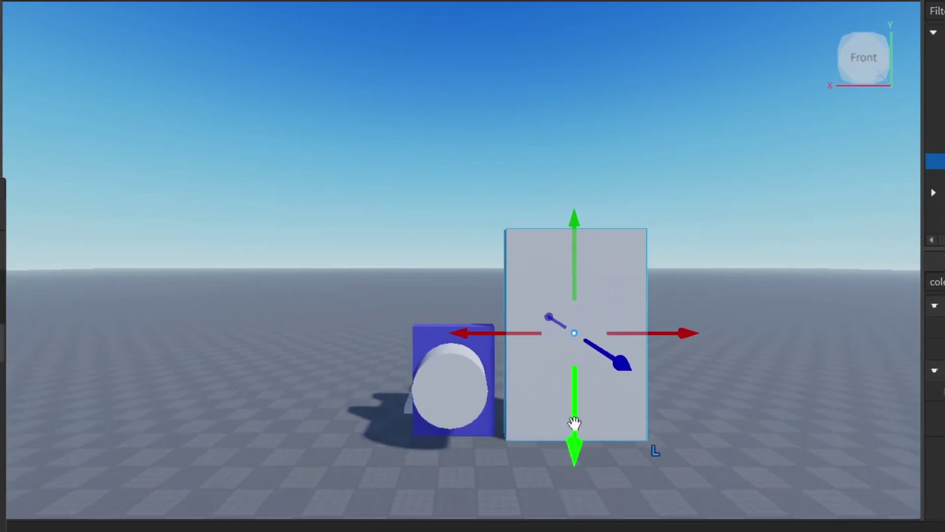
{"action": "key", "text": "d"}
{"action": "key", "text": "d"}
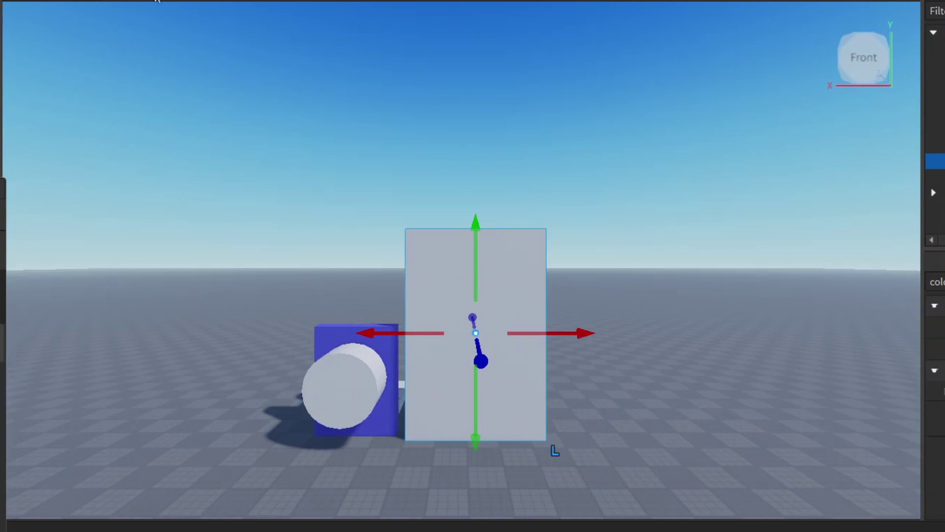
Scale the panel down in height and width into a small, roughly square block beside the slab.
{"action": "key", "text": "ctrl+3"}
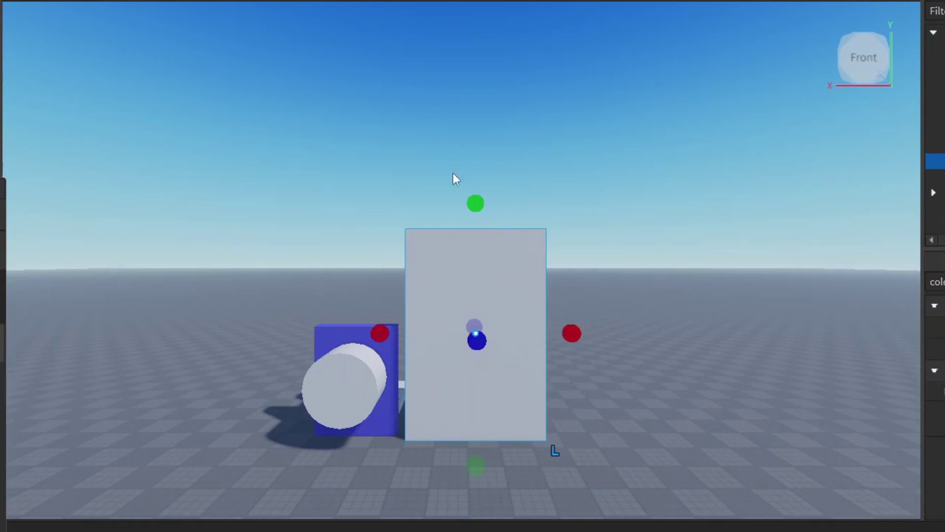
{"action": "left_click_drag", "start_coordinate": [476, 204], "coordinate": [476, 349]}
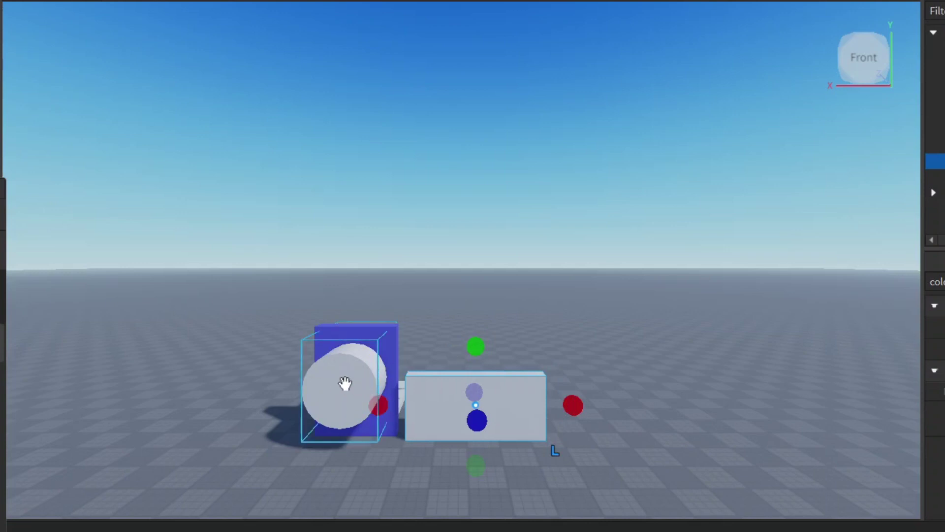
{"action": "left_click_drag", "start_coordinate": [577, 410], "coordinate": [503, 408]}
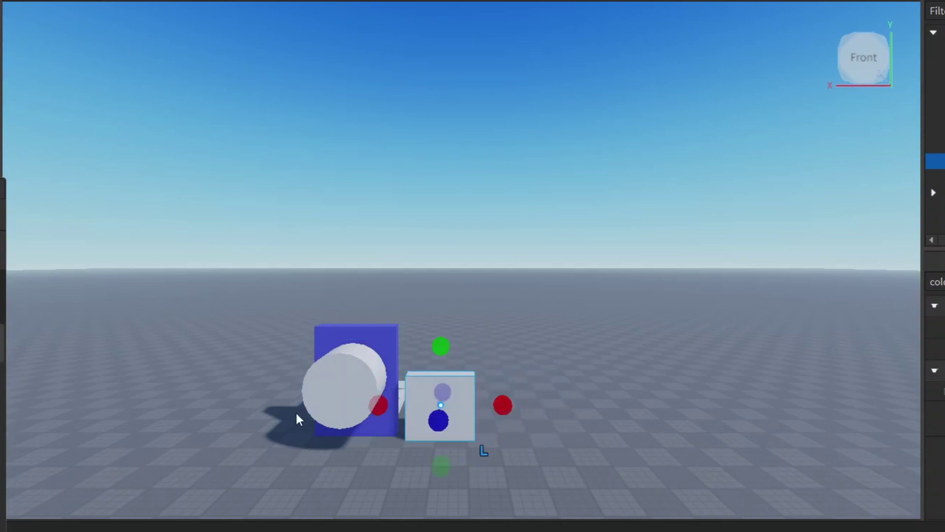
Move the small block sideways in line with the cylinder and push it back beneath it against the blue slab.
{"action": "middle_click_drag", "start_coordinate": [390, 397], "coordinate": [515, 365]}
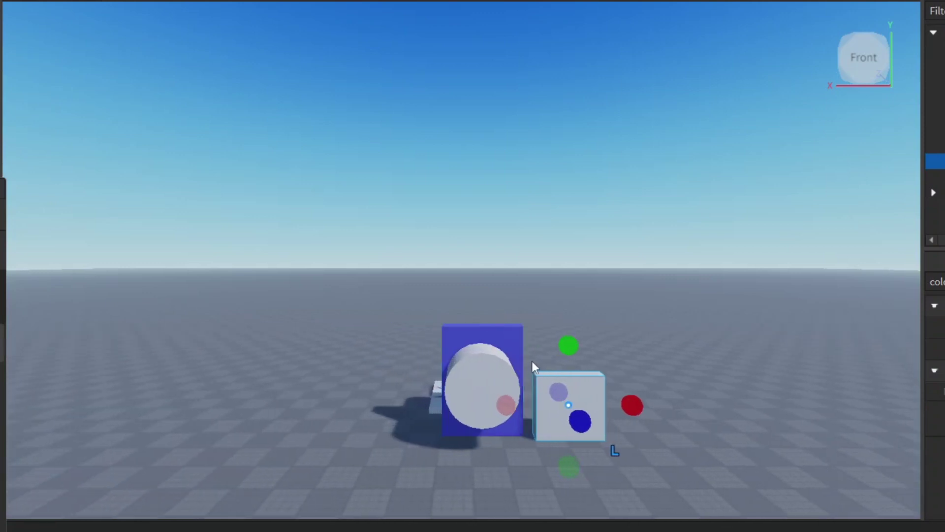
{"action": "key", "text": "ctrl+2"}
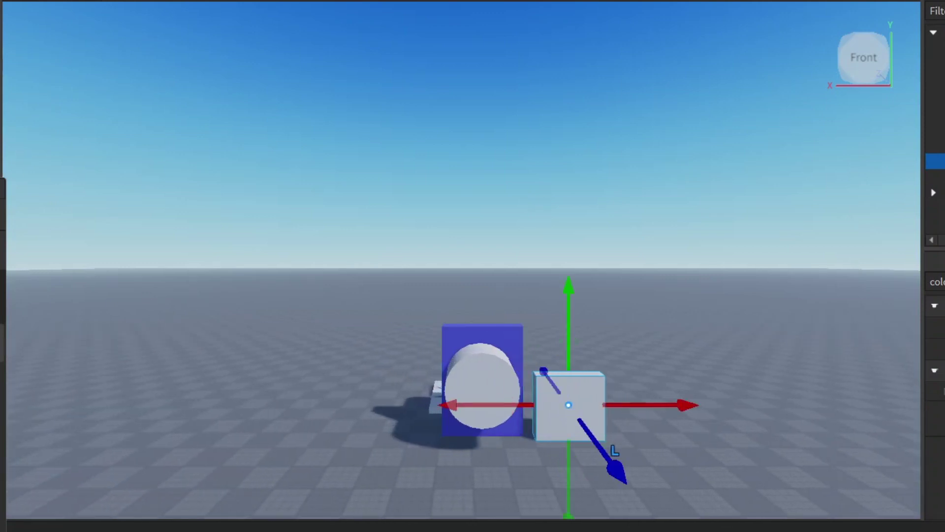
{"action": "left_click_drag", "start_coordinate": [568, 406], "coordinate": [481, 406]}
{"action": "mouse_move", "coordinate": [865, 63]}
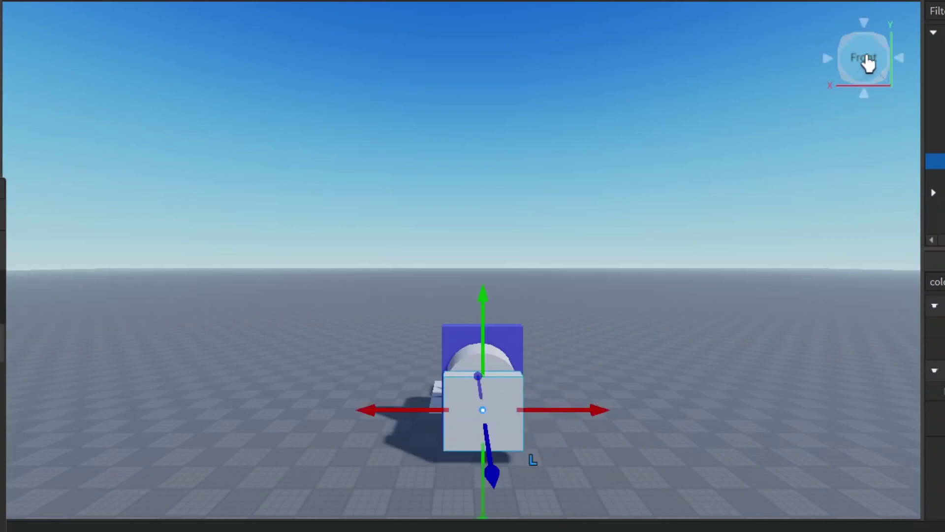
{"action": "left_click", "coordinate": [881, 49]}
{"action": "key", "text": "d"}
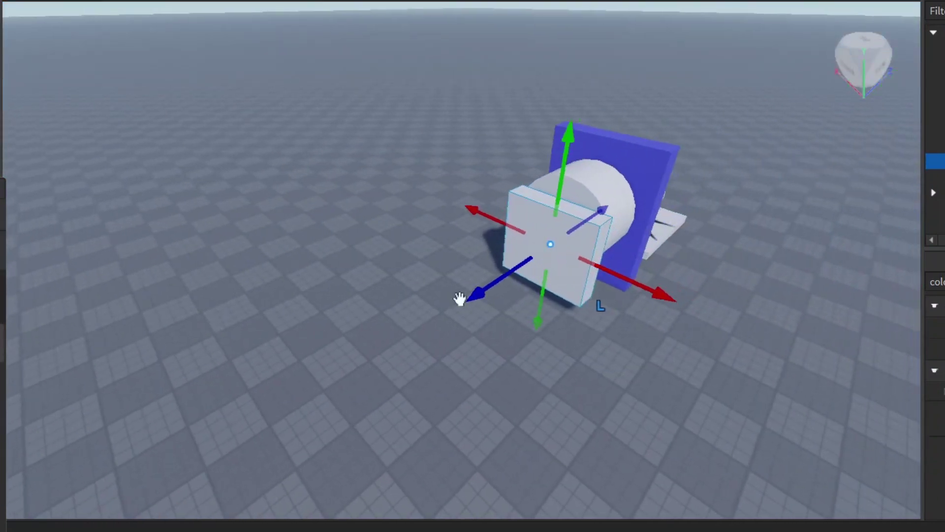
{"action": "key", "text": "w"}
{"action": "key", "text": "s"}
{"action": "key", "text": "s"}
{"action": "key", "text": "d"}
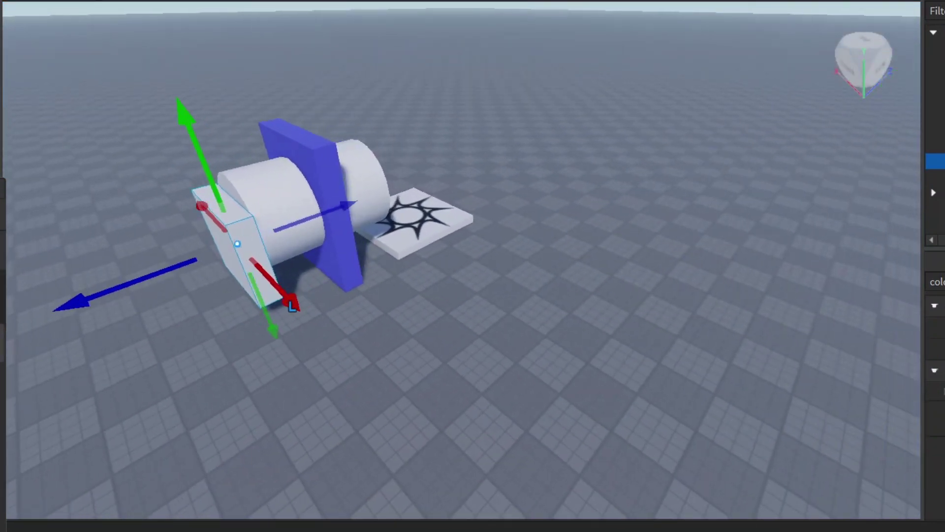
{"action": "left_click_drag", "start_coordinate": [321, 218], "coordinate": [374, 202]}
Lower the small block slightly beneath the cylinder, near the base of the blue slab.
{"action": "left_click", "coordinate": [851, 75]}
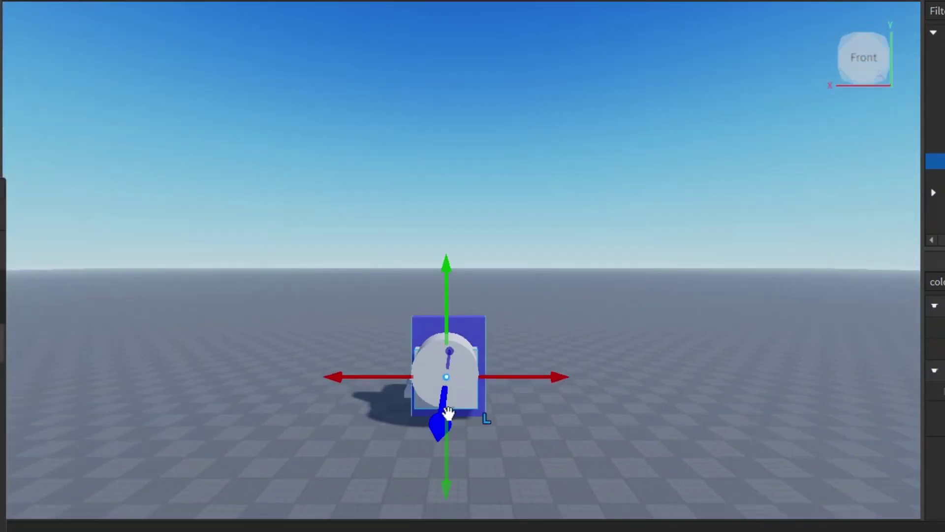
{"action": "left_click_drag", "start_coordinate": [446, 458], "coordinate": [446, 471]}
{"action": "key", "text": "w"}
{"action": "key", "text": "a"}
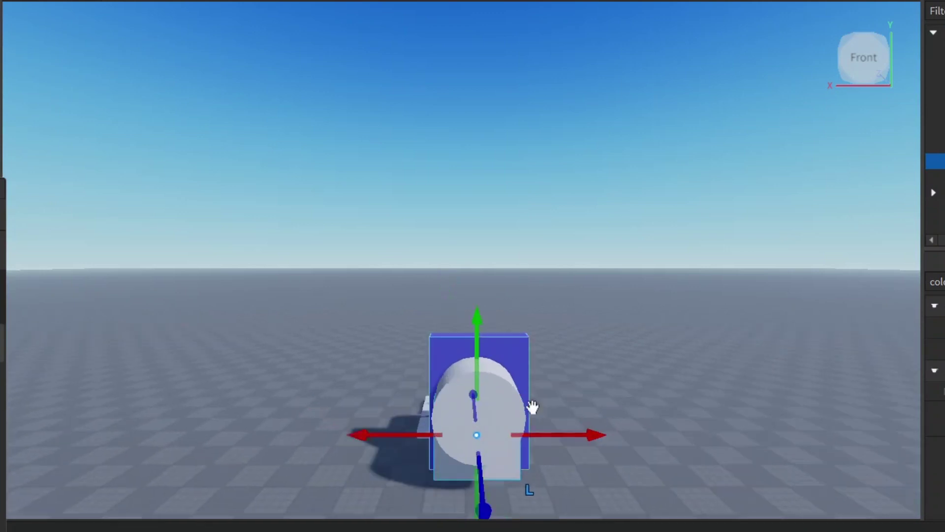
{"action": "key", "text": "d"}
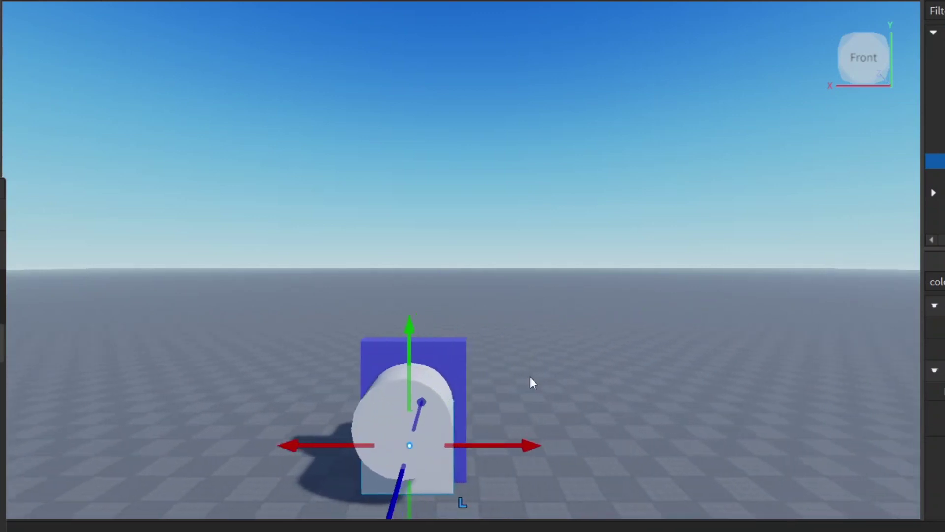
Scale the small block in depth so it passes through the blue slab and out the other side.
{"action": "mouse_move", "coordinate": [888, 50]}
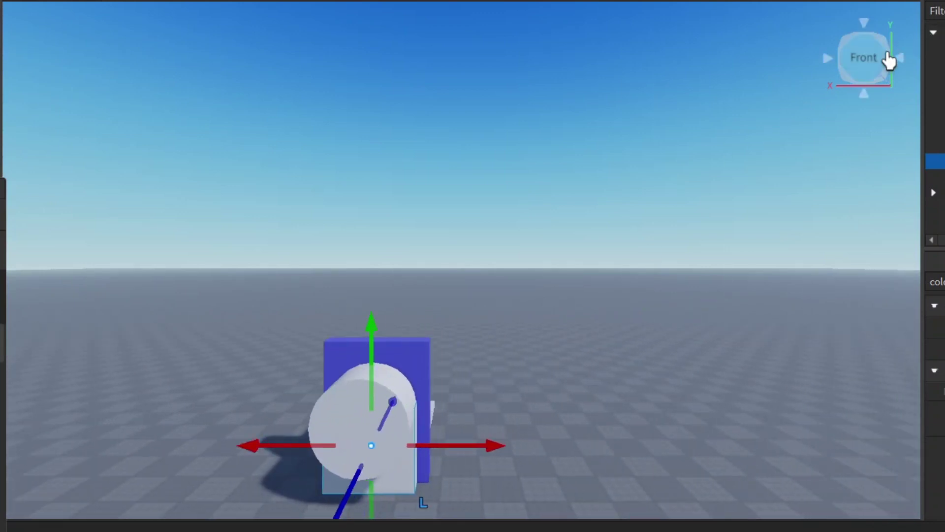
{"action": "left_click", "coordinate": [885, 48]}
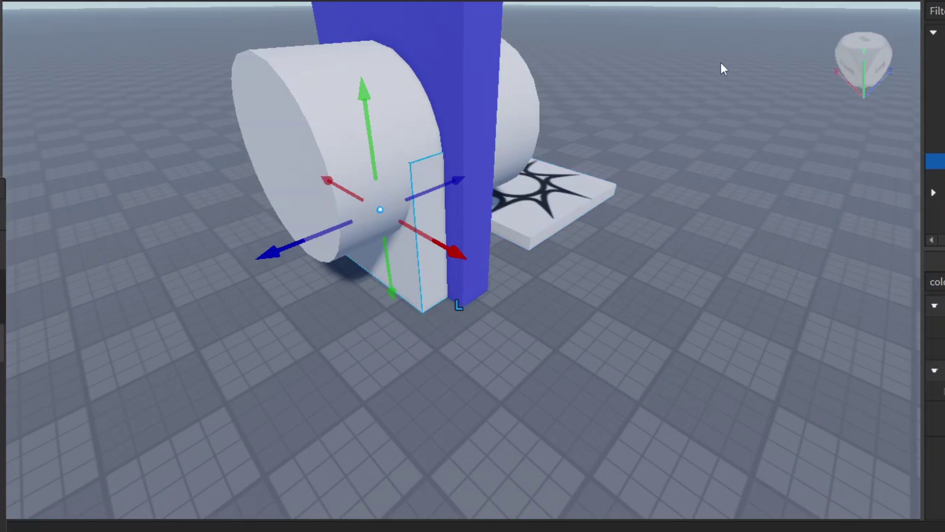
{"action": "key", "text": "f"}
{"action": "key", "text": "a"}
{"action": "key", "text": "d"}
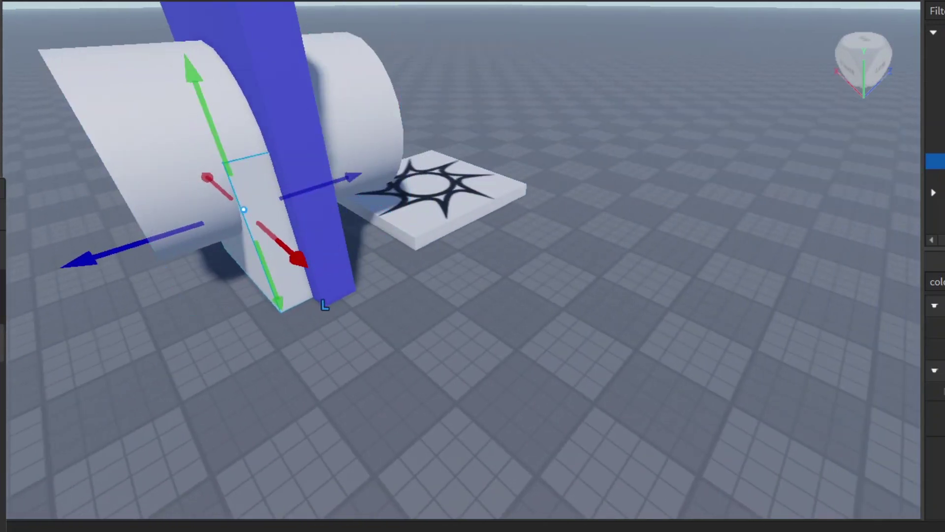
{"action": "key", "text": "ctrl+3"}
{"action": "left_click_drag", "start_coordinate": [301, 198], "coordinate": [382, 182]}
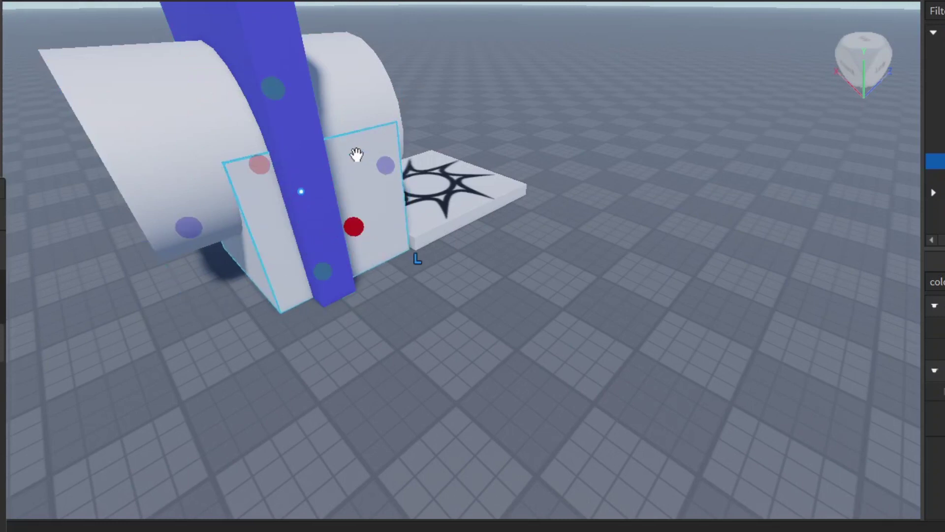
Examine how the lower block and cylinder pass through the blue slab from both sides and from the Front view.
{"action": "key", "text": "a"}
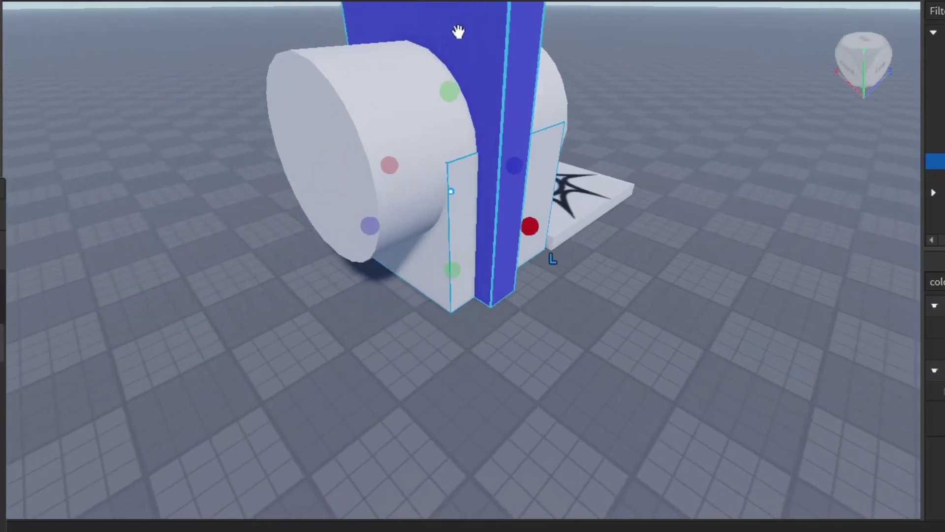
{"action": "key", "text": "d"}
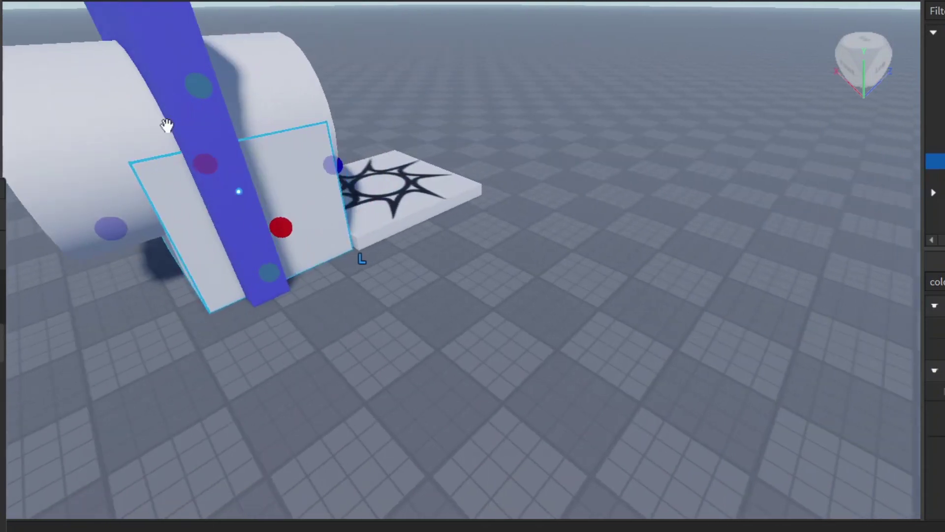
{"action": "middle_click_drag", "start_coordinate": [242, 141], "coordinate": [797, 81]}
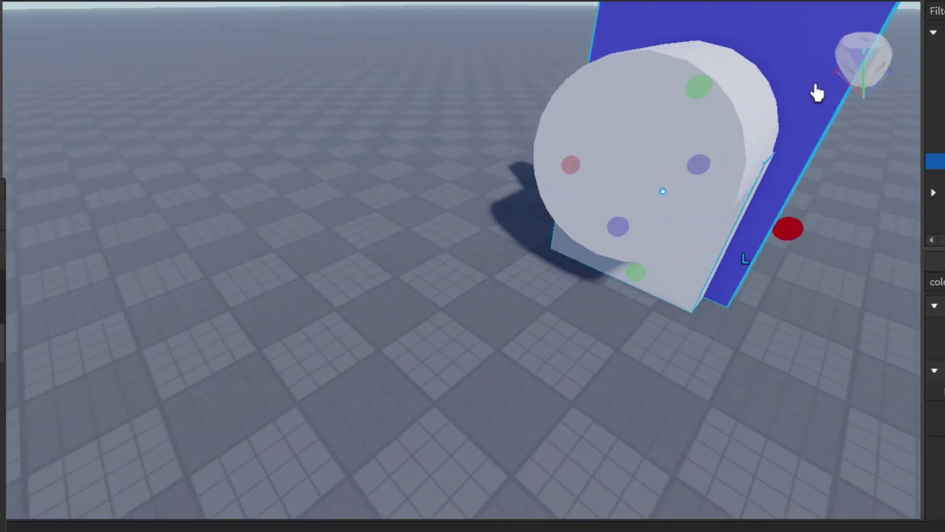
{"action": "left_click", "coordinate": [843, 75]}
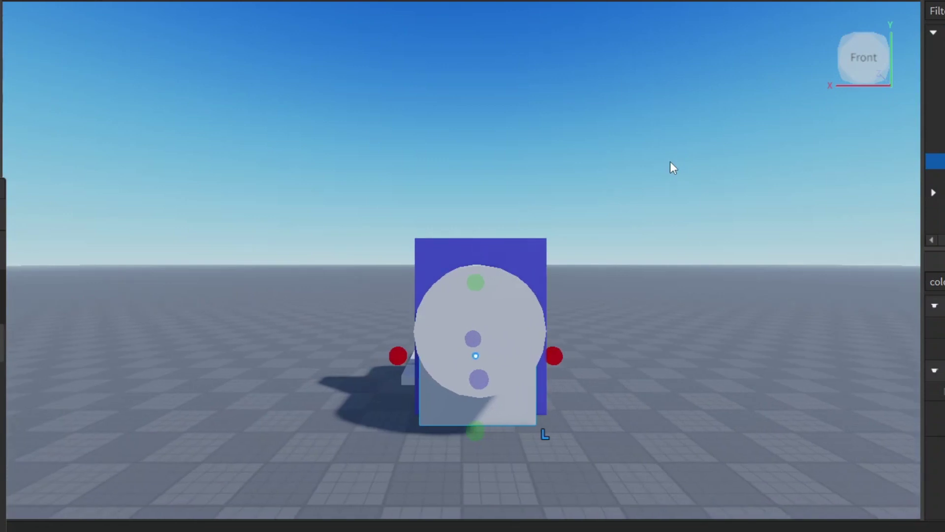
{"action": "left_click", "coordinate": [506, 331]}
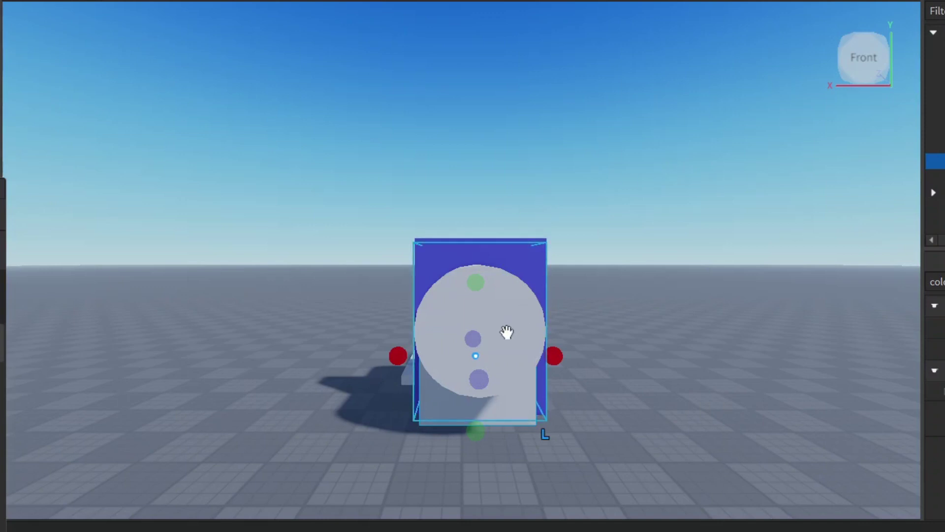
{"action": "left_click", "coordinate": [439, 327]}
{"action": "mouse_move", "coordinate": [871, 90]}
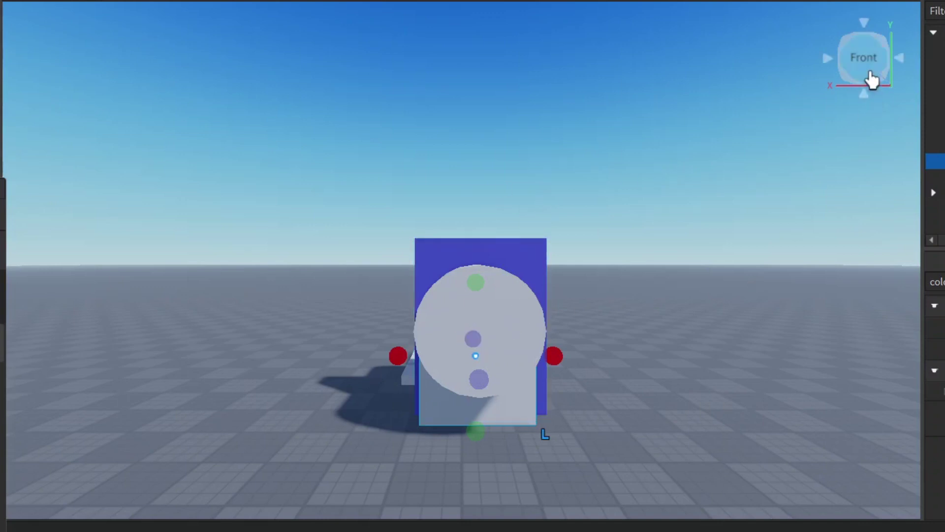
{"action": "left_click", "coordinate": [885, 49]}
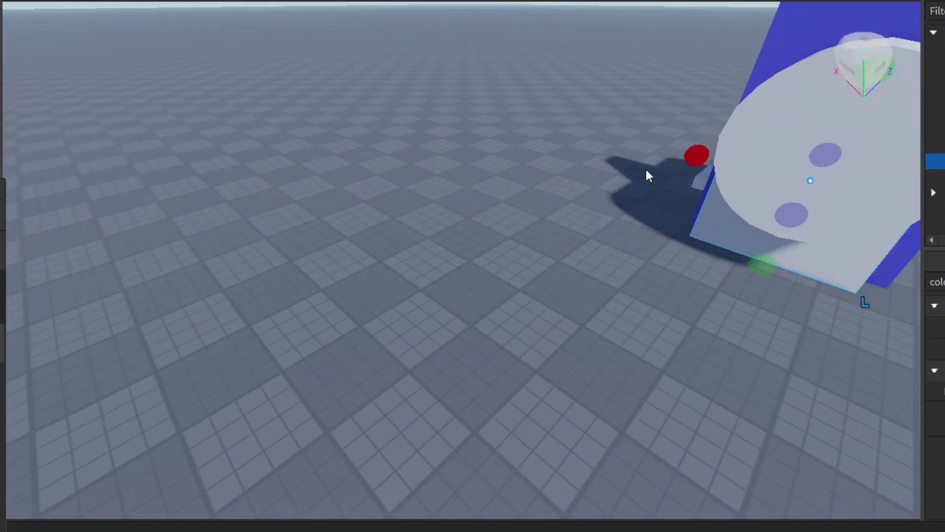
Select the cylinder and the block beneath it together and negate them.
{"action": "key", "text": "f"}
{"action": "left_click", "coordinate": [500, 177]}
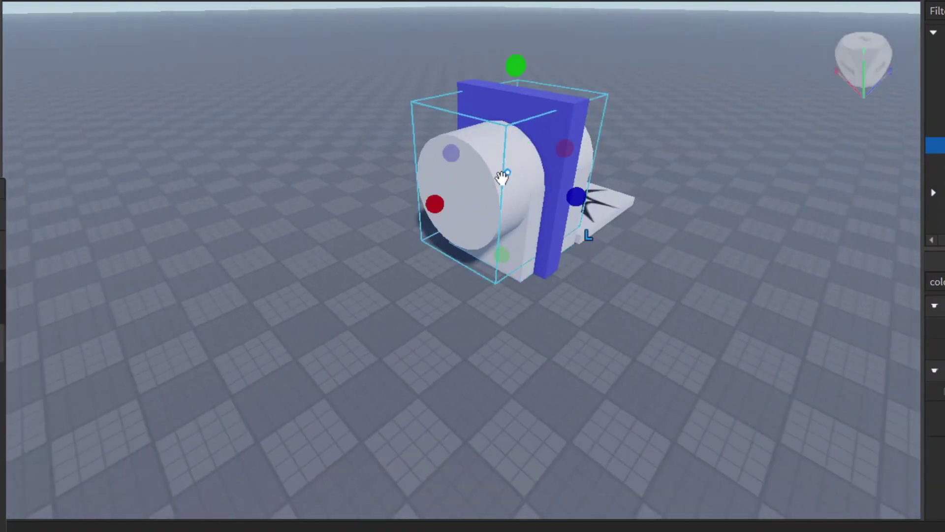
{"action": "left_click", "coordinate": [520, 270]}
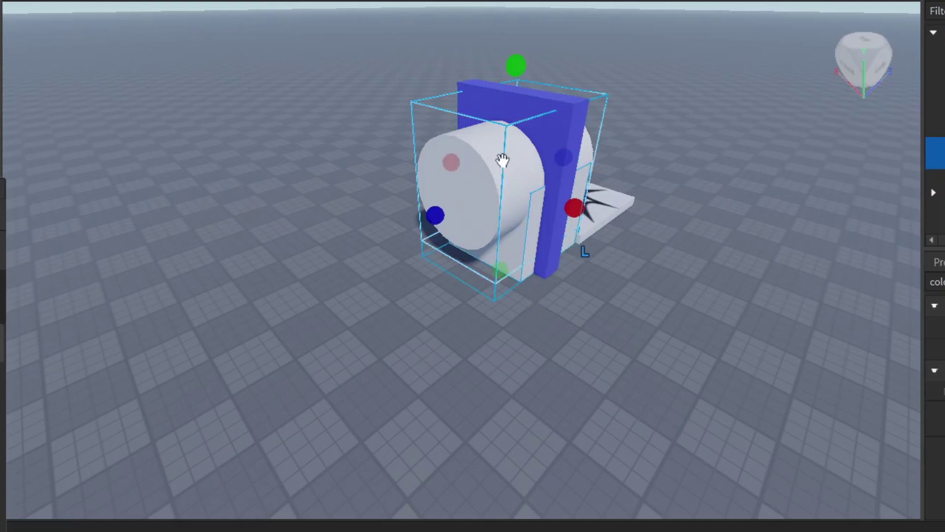
{"action": "left_click", "coordinate": [502, 166]}
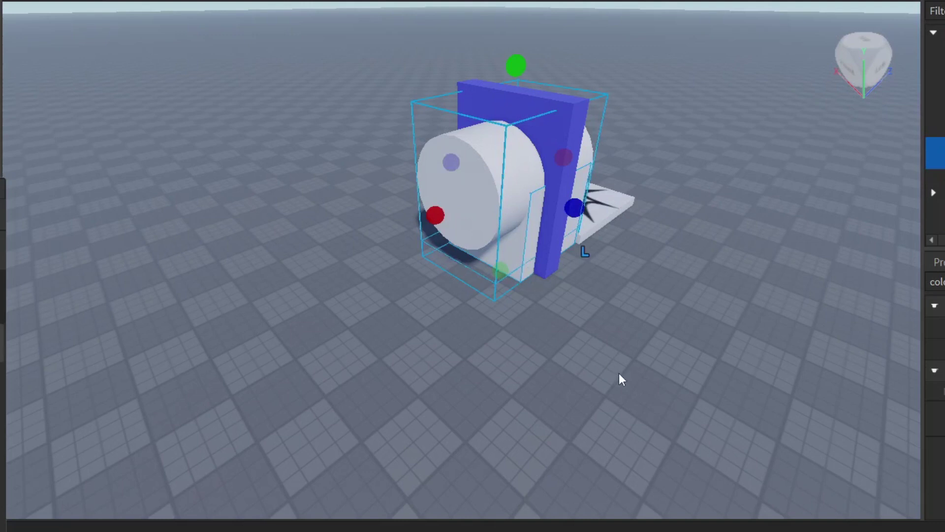
{"action": "left_click", "coordinate": [563, 304]}
{"action": "left_click", "coordinate": [485, 170]}
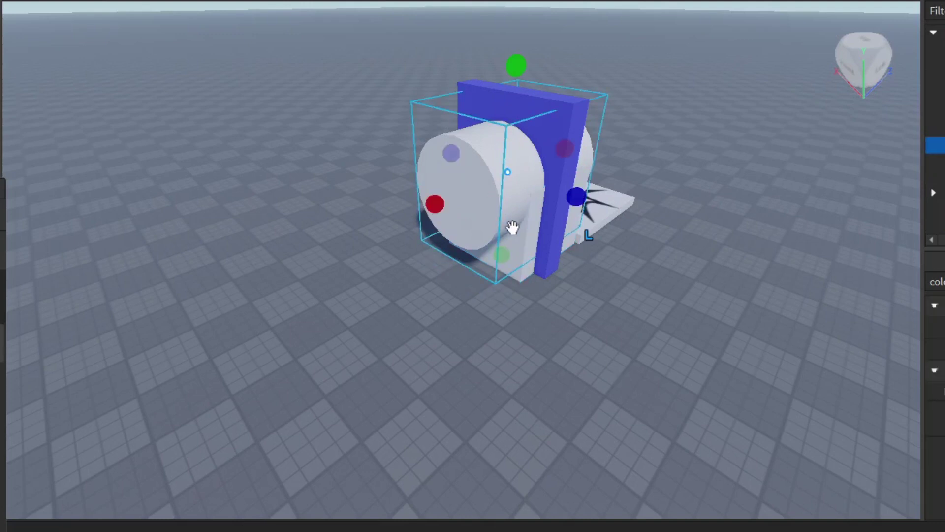
{"action": "left_click", "coordinate": [523, 271]}
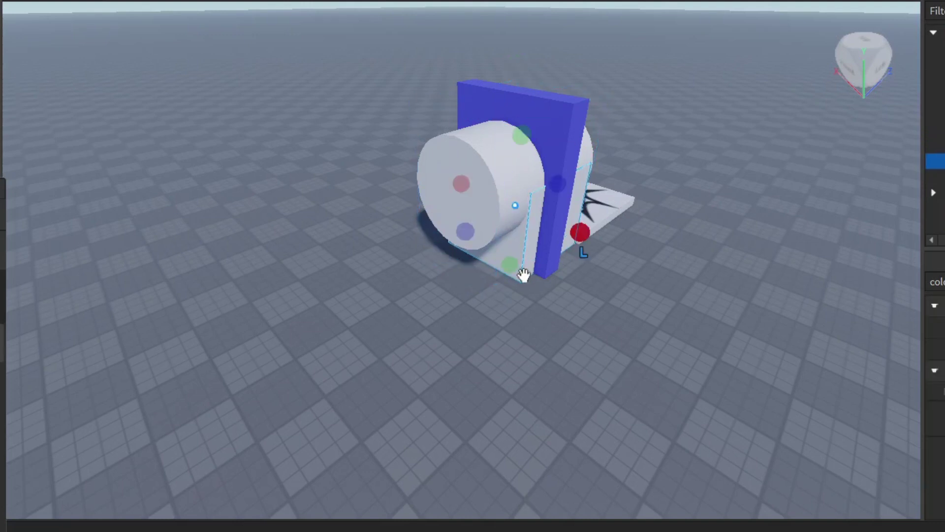
{"action": "left_click", "coordinate": [465, 139]}
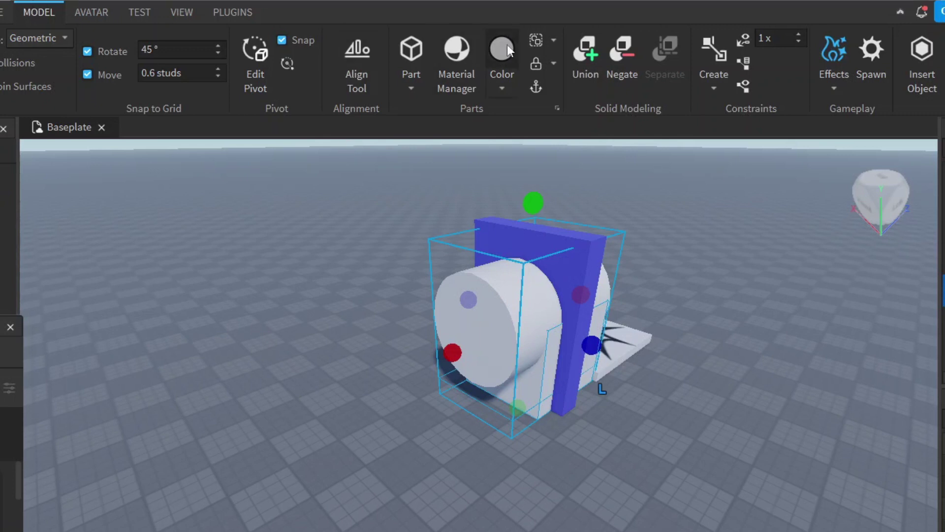
{"action": "left_click", "coordinate": [629, 56]}
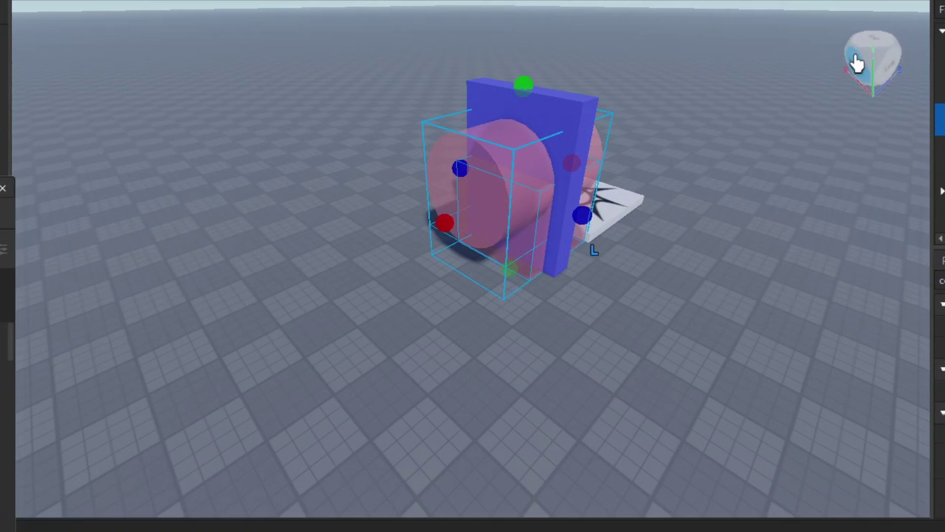
Examine the negated cylinder and block against the blue slab from the Front view.
{"action": "left_click", "coordinate": [857, 63]}
{"action": "key", "text": "s"}
{"action": "key", "text": "w"}
{"action": "key", "text": "d"}
{"action": "key", "text": "d"}
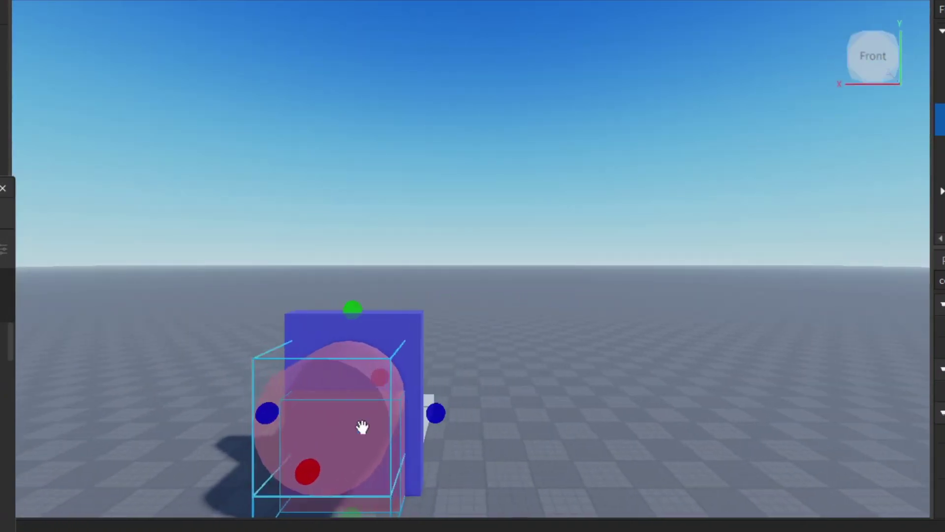
Undo the negation and select the lower block together with the cylinder.
{"action": "left_click_drag", "start_coordinate": [382, 423], "coordinate": [488, 423]}
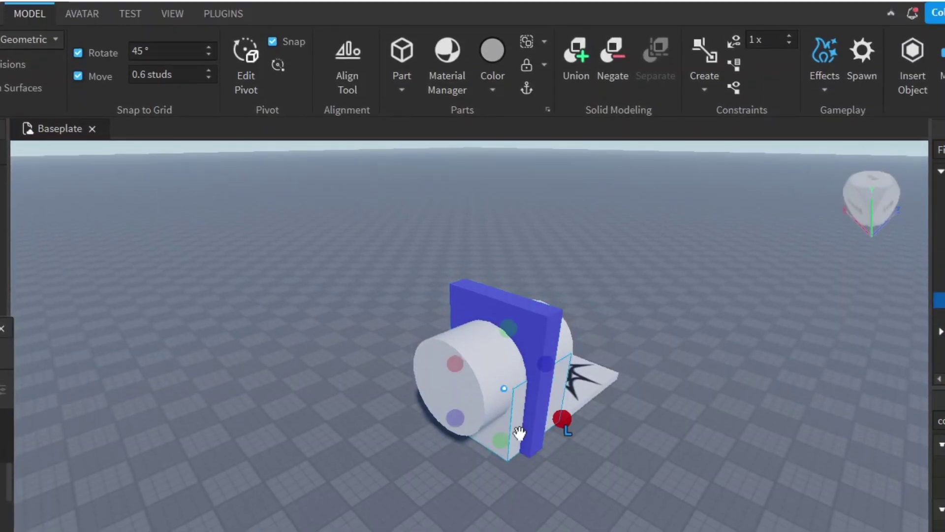
{"action": "left_click_drag", "start_coordinate": [474, 367], "coordinate": [477, 351]}
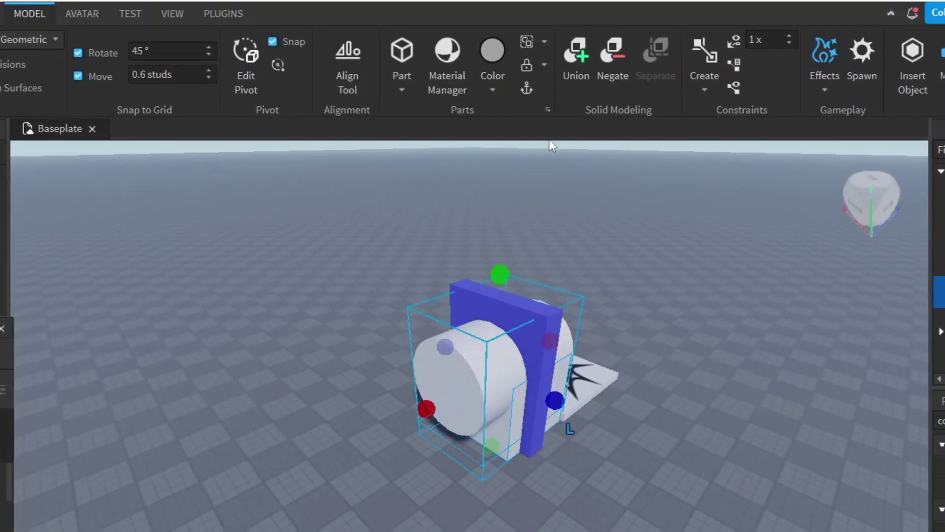
Negate the selected block and cylinder, and union them with the blue slab to cut an arched doorway.
{"action": "left_click", "coordinate": [612, 58]}
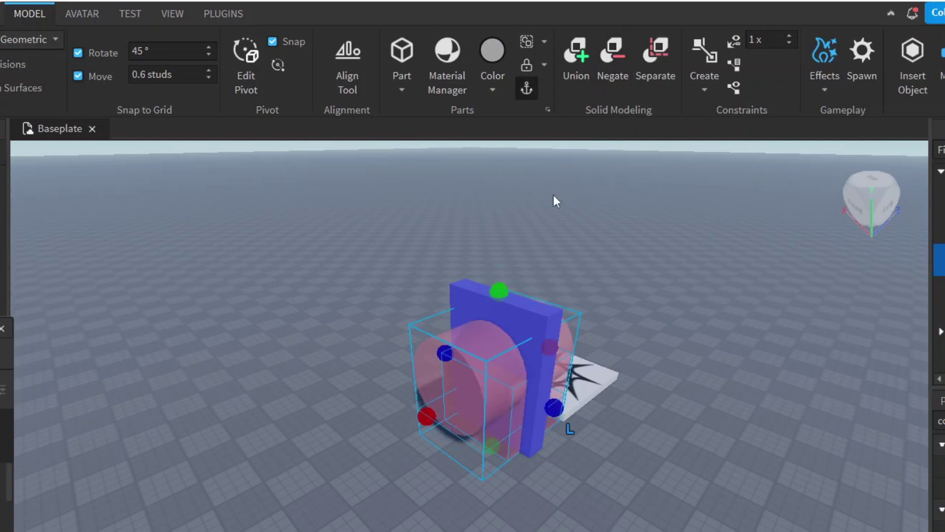
{"action": "left_click", "coordinate": [528, 309]}
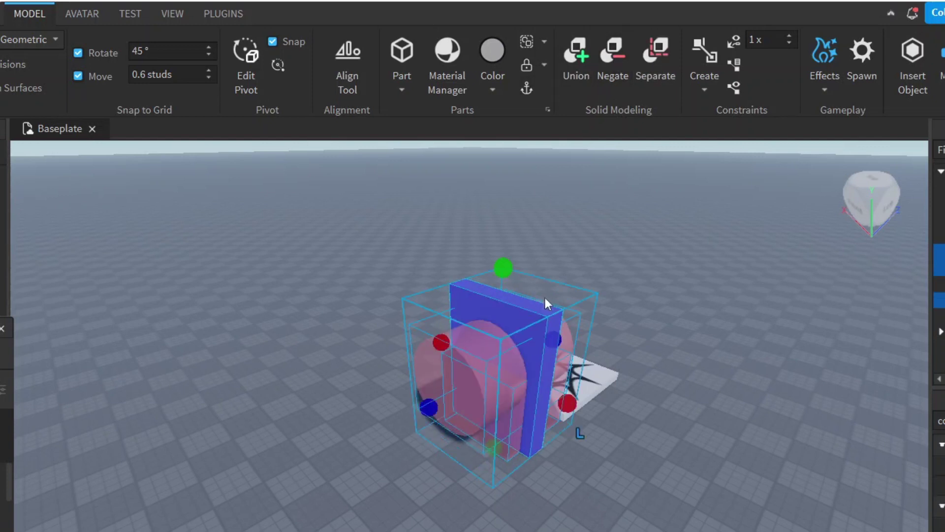
{"action": "left_click", "coordinate": [584, 58]}
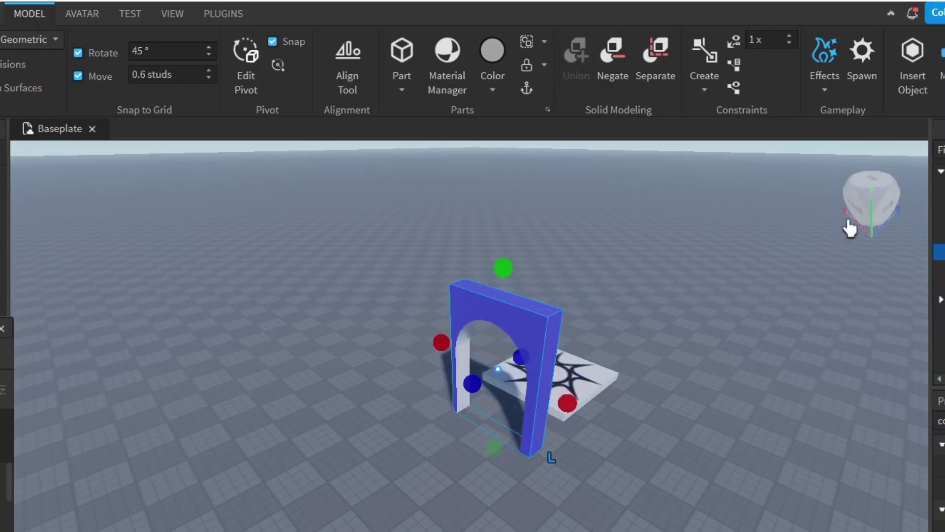
Playtest the place and walk the character back and forth around and through the blue archway.
{"action": "left_click", "coordinate": [864, 209]}
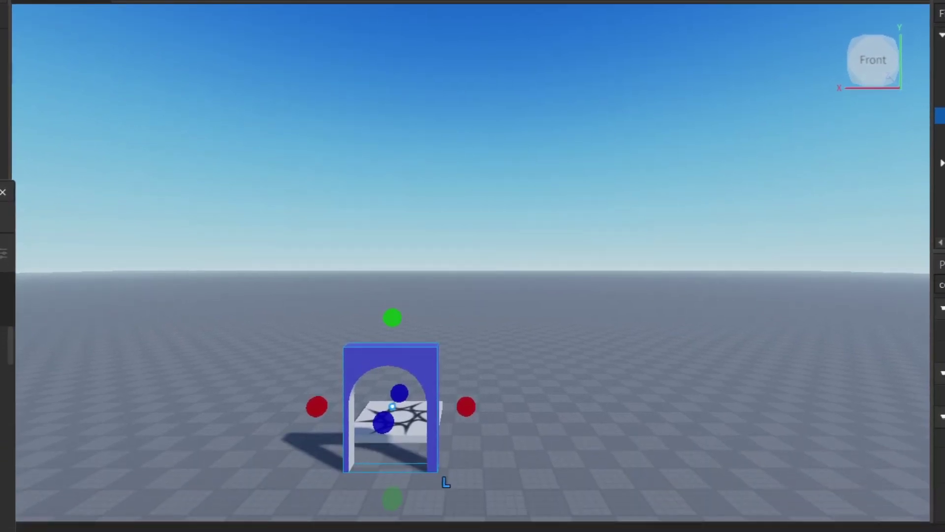
{"action": "key", "text": "F5"}
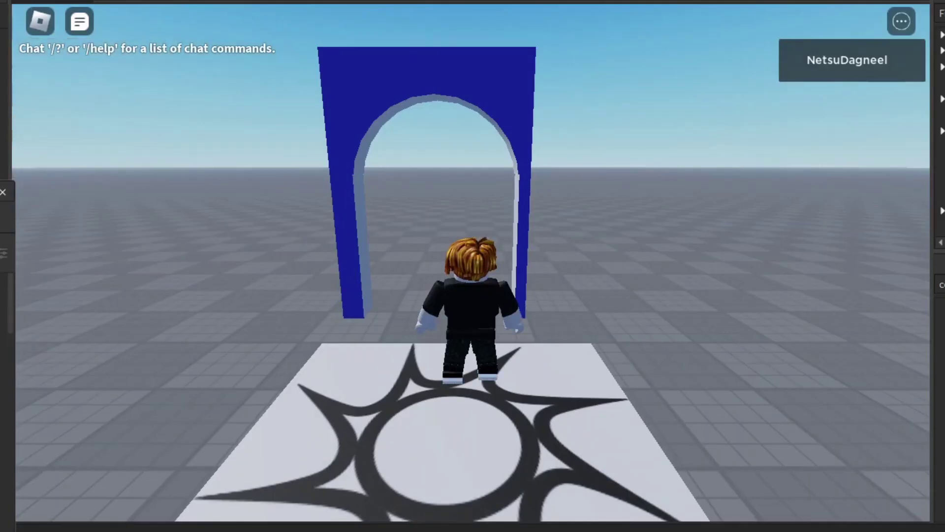
{"action": "key", "text": "w"}
{"action": "key", "text": "s"}
{"action": "key", "text": "w"}
{"action": "key", "text": "a"}
{"action": "key", "text": "s"}
{"action": "key", "text": "d"}
{"action": "key", "text": "a"}
{"action": "key", "text": "w"}
{"action": "key", "text": "s"}
{"action": "key", "text": "d"}
{"action": "key", "text": "a"}
{"action": "key", "text": "d"}
{"action": "key", "text": "a"}
{"action": "key", "text": "d"}
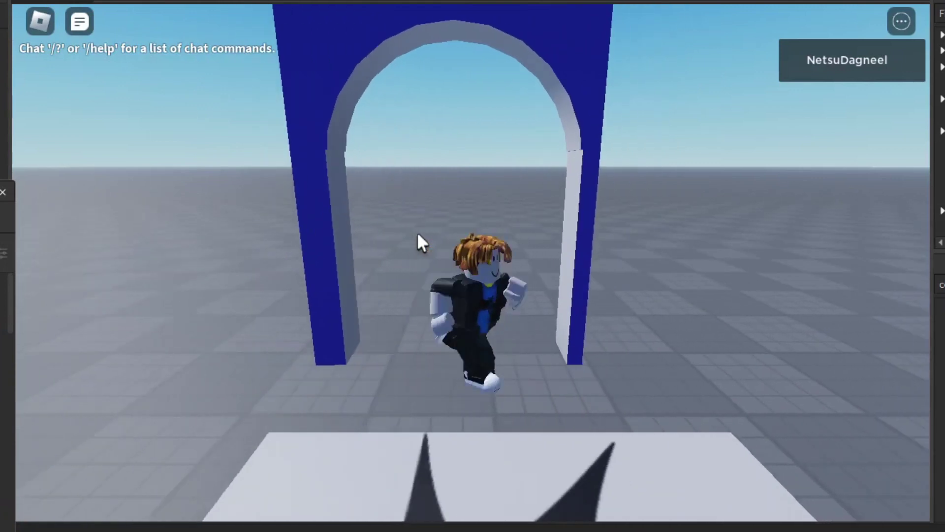
{"action": "key", "text": "a"}
{"action": "key", "text": "d"}
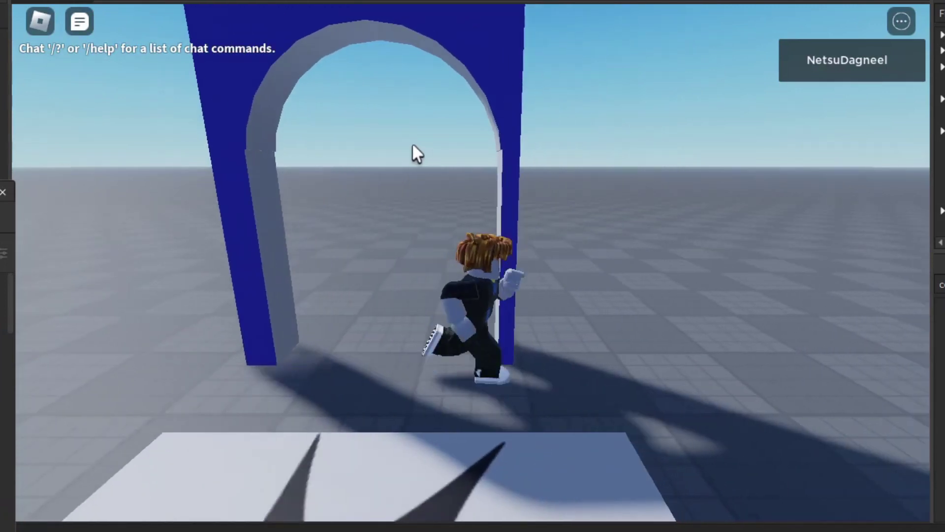
{"action": "key", "text": "a"}
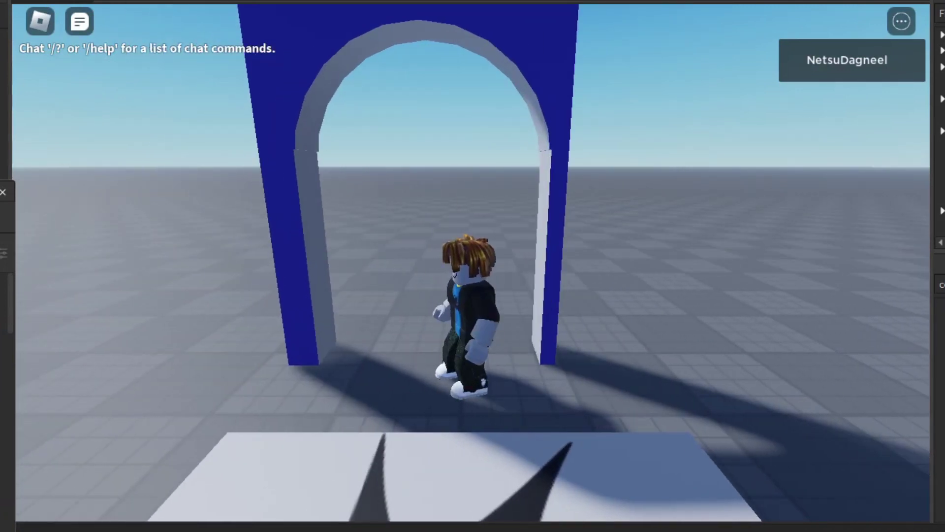
{"action": "key", "text": "s"}
{"action": "key", "text": "w"}
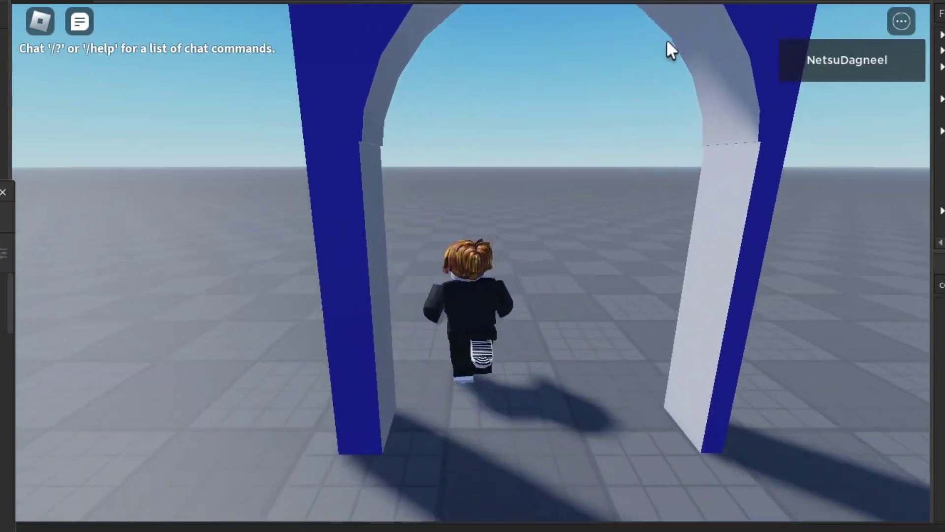
{"action": "key", "text": "s"}
{"action": "key", "text": "w"}
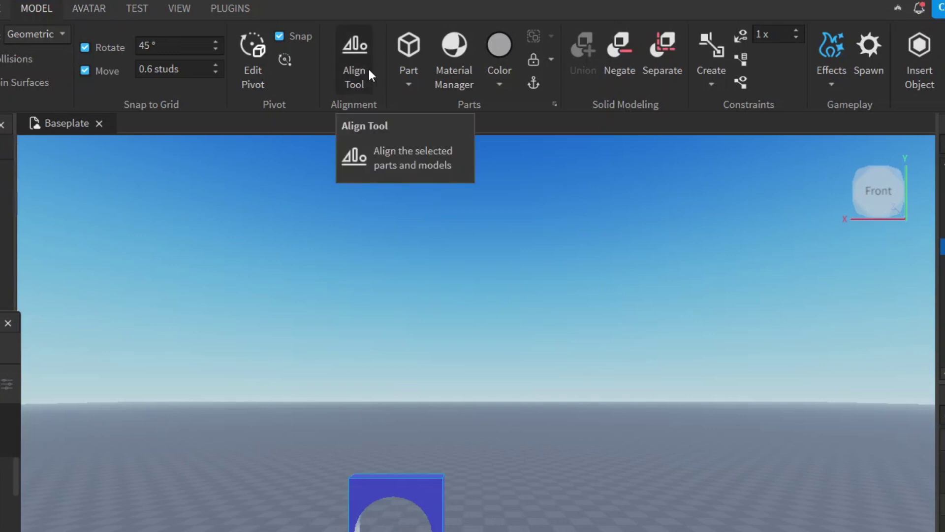
Insert a cylinder part and position it beside the blue arch, level with the arch's upper section.
{"action": "left_click", "coordinate": [408, 85]}
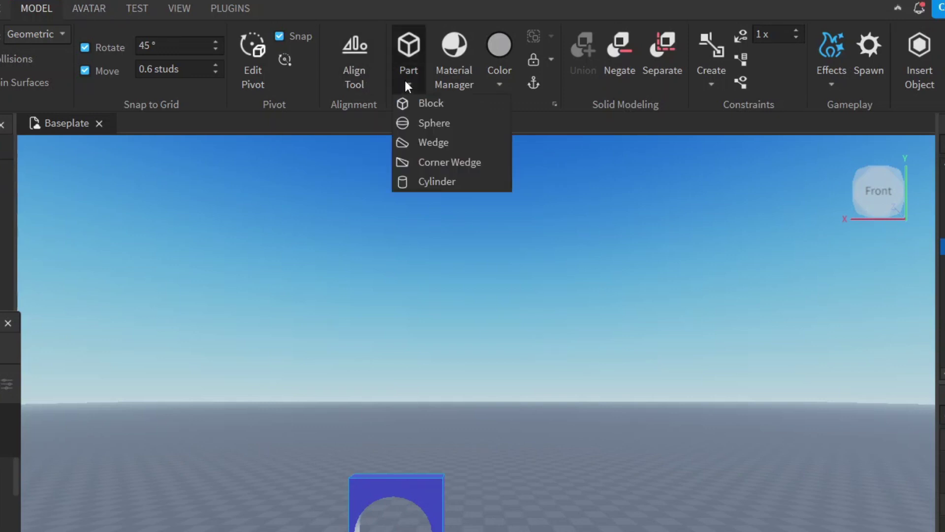
{"action": "left_click", "coordinate": [433, 179]}
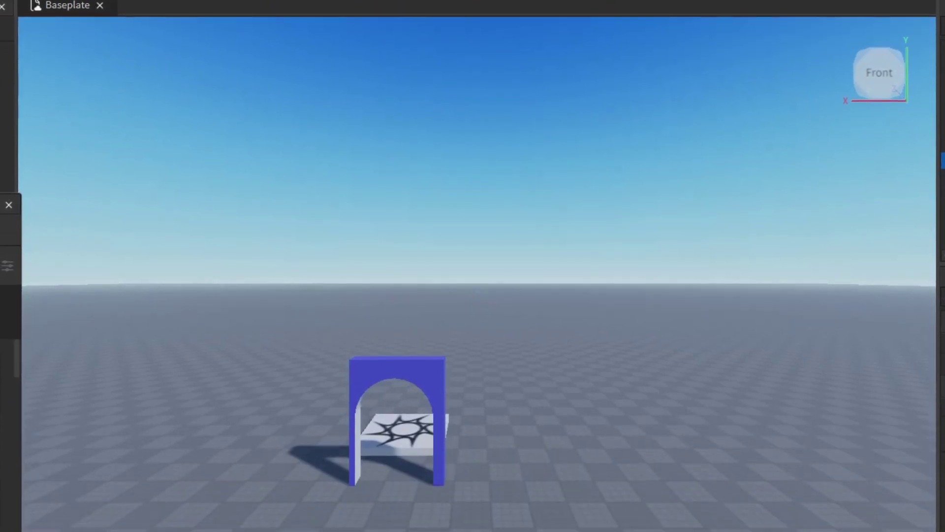
{"action": "key", "text": "ctrl+2"}
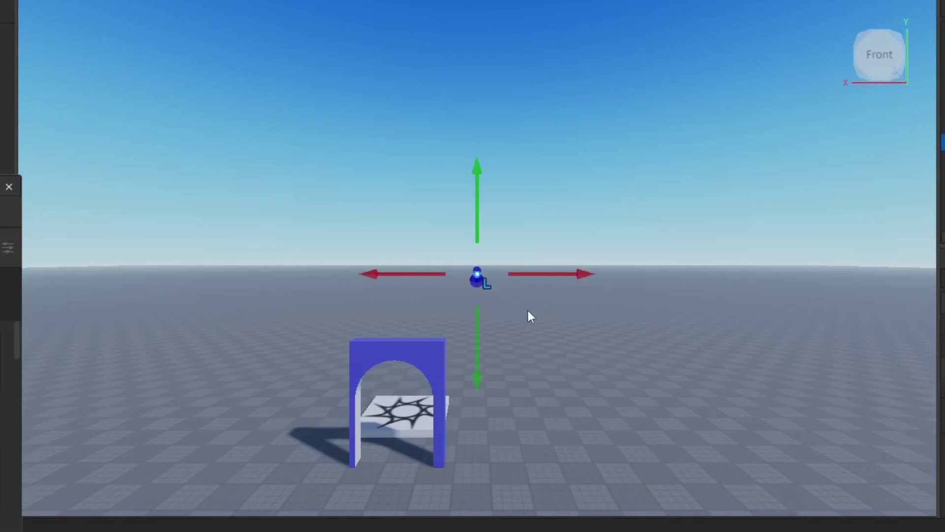
{"action": "left_click_drag", "start_coordinate": [477, 280], "coordinate": [473, 512]}
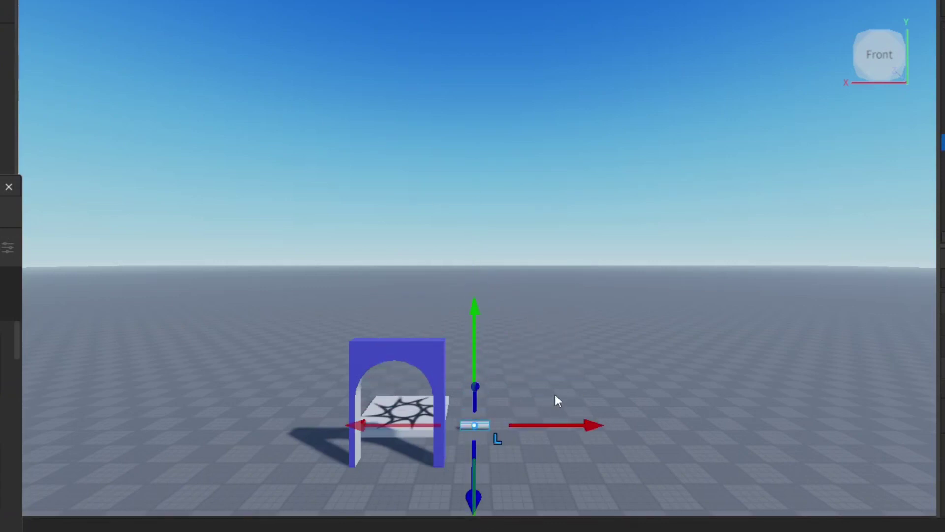
{"action": "scroll", "coordinate": [555, 397], "scroll_direction": "down", "scroll_amount": 1}
{"action": "scroll", "coordinate": [554, 394], "scroll_direction": "up", "scroll_amount": 3}
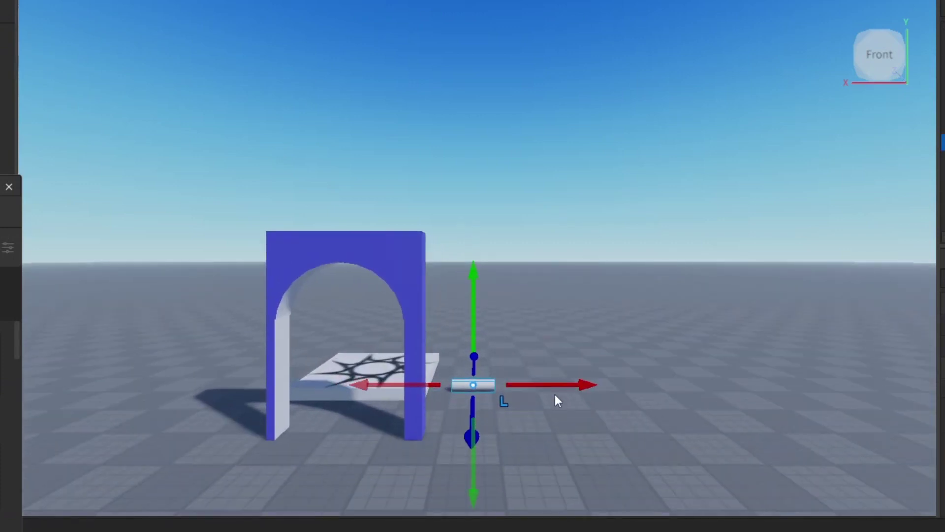
{"action": "left_click_drag", "start_coordinate": [470, 309], "coordinate": [482, 179]}
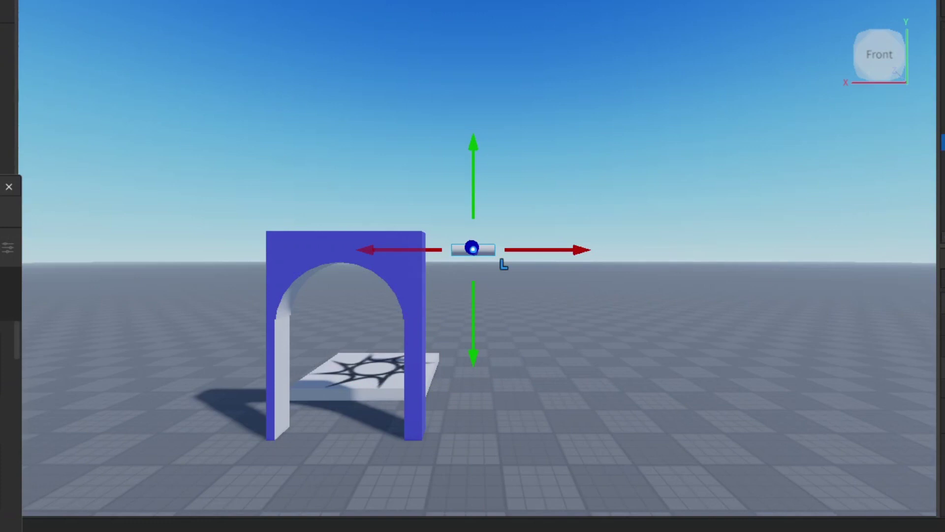
Rotate the cylinder horizontally so its length points through the thickness of the blue arch.
{"action": "key", "text": "ctrl+4"}
{"action": "left_click_drag", "start_coordinate": [500, 249], "coordinate": [577, 254]}
{"action": "left_click", "coordinate": [894, 39]}
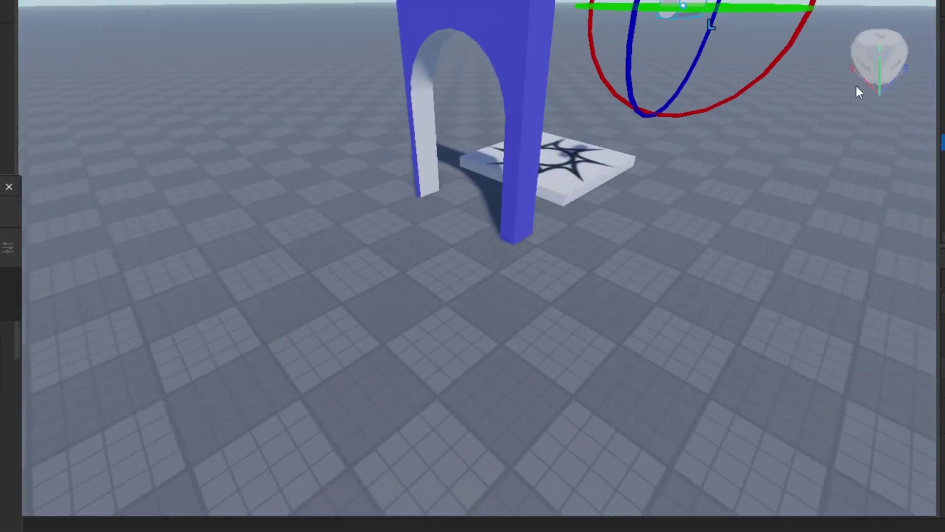
{"action": "key", "text": "w"}
{"action": "key", "text": "e"}
{"action": "key", "text": "d"}
{"action": "key", "text": "s"}
{"action": "key", "text": "a"}
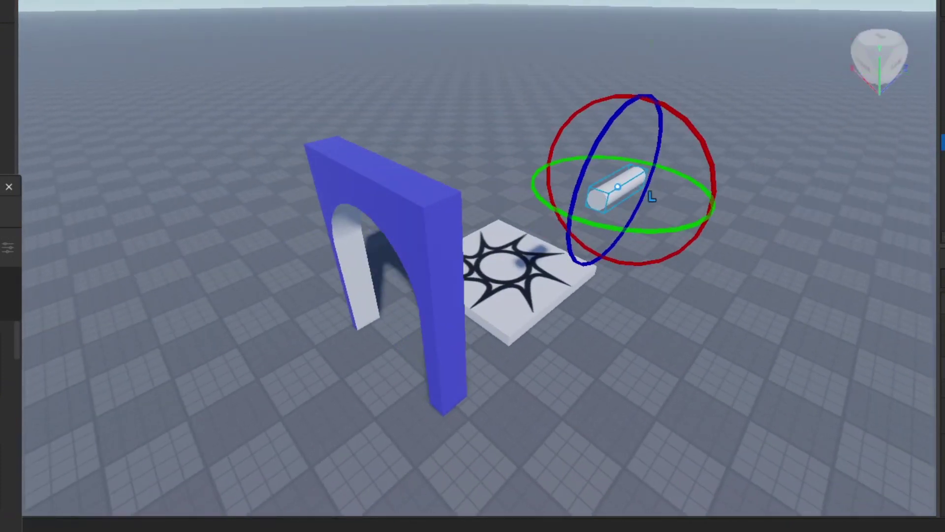
Move the cylinder into the arch's upper corner so it sticks out on both the front and back faces.
{"action": "key", "text": "ctrl+2"}
{"action": "left_click_drag", "start_coordinate": [572, 212], "coordinate": [386, 205]}
{"action": "left_click", "coordinate": [431, 217], "text": "ctrl"}
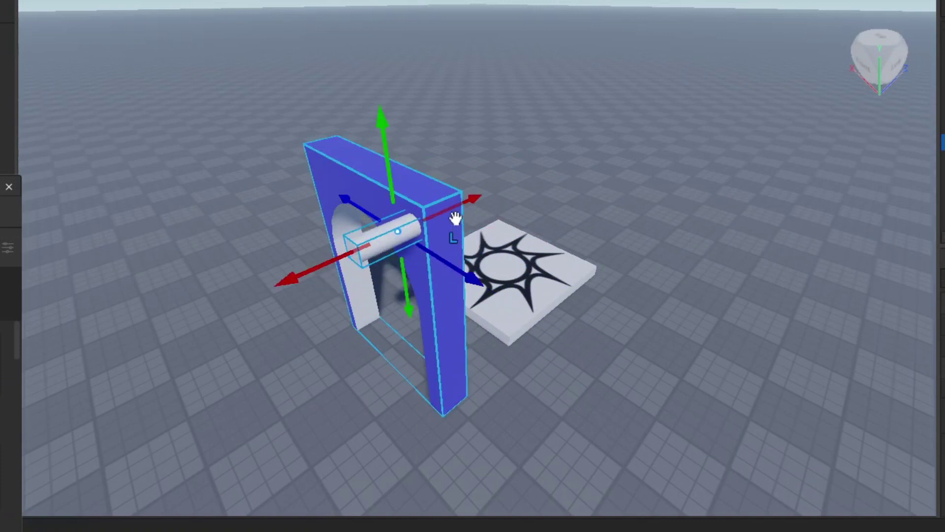
{"action": "left_click_drag", "start_coordinate": [453, 210], "coordinate": [482, 195]}
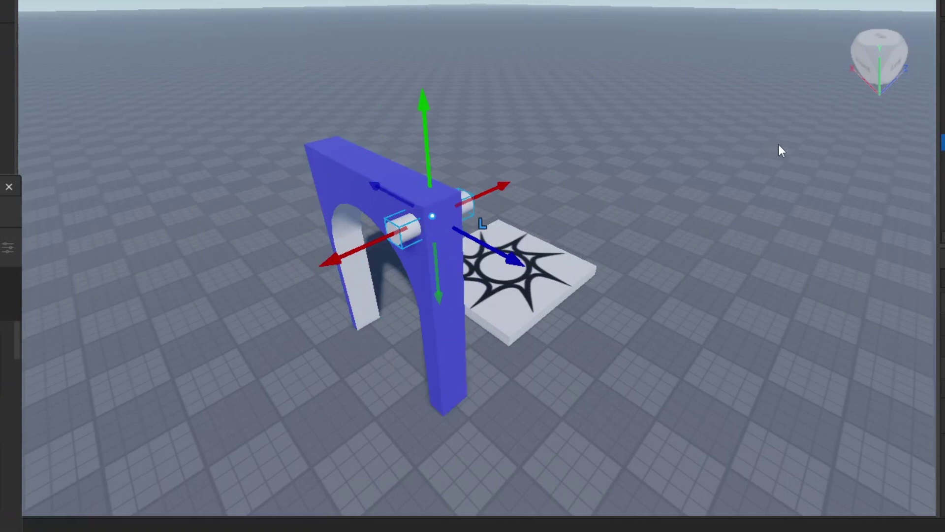
Negate the cylinder and union it with the blue arch to cut a round hole in the upper corner.
{"action": "left_click", "coordinate": [863, 69]}
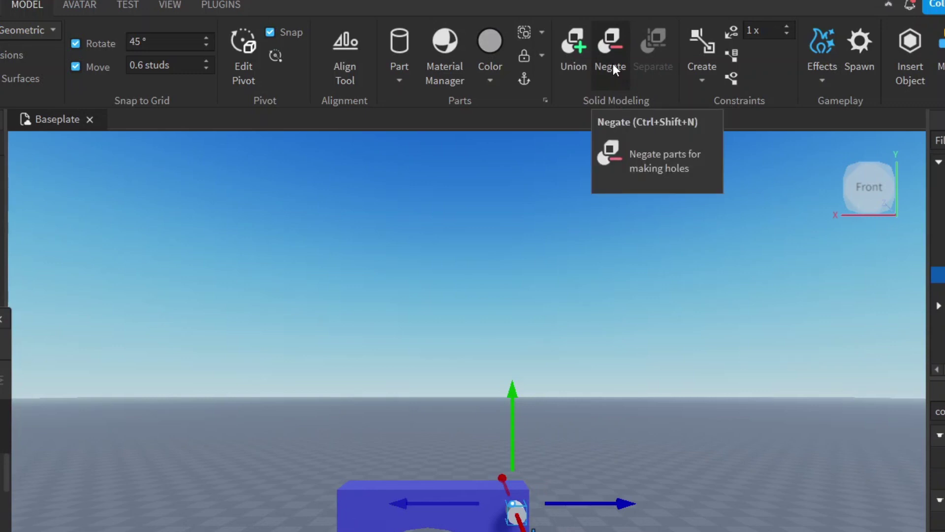
{"action": "left_click", "coordinate": [613, 64]}
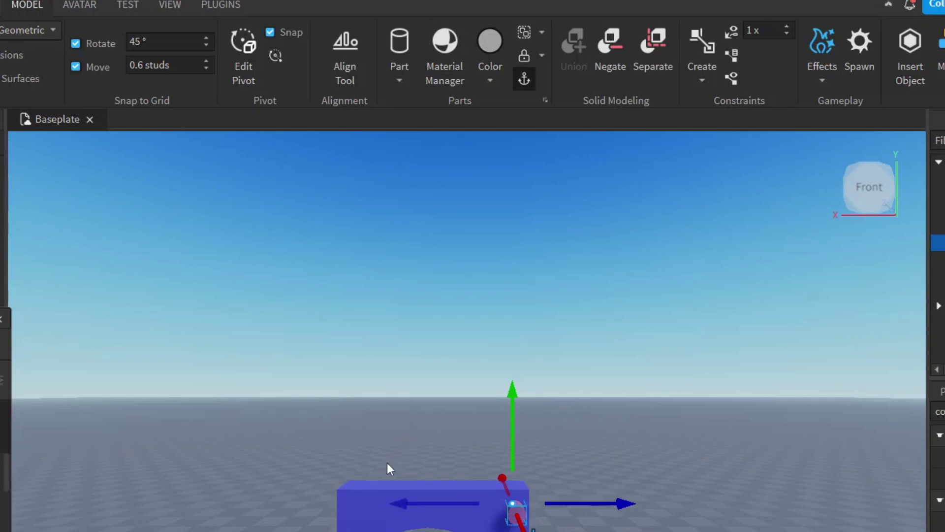
{"action": "left_click", "coordinate": [375, 505], "text": "shift"}
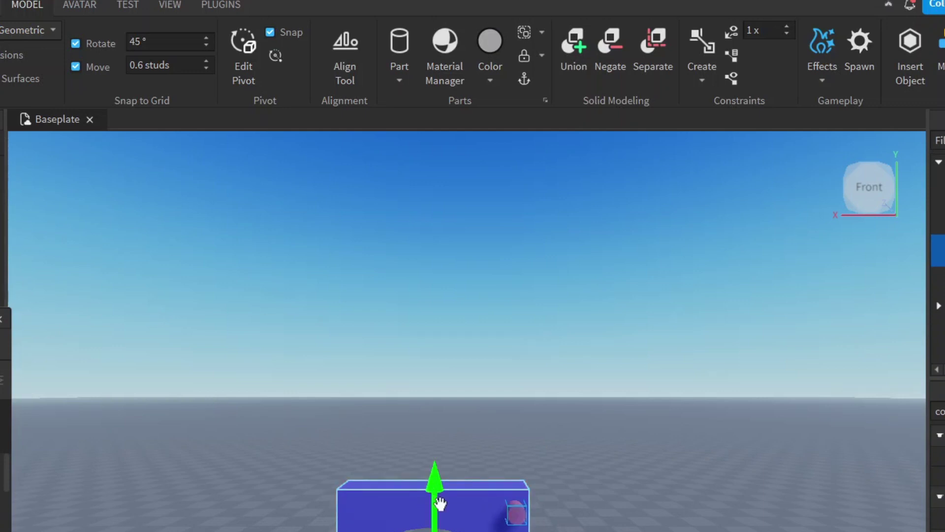
{"action": "left_click", "coordinate": [580, 45]}
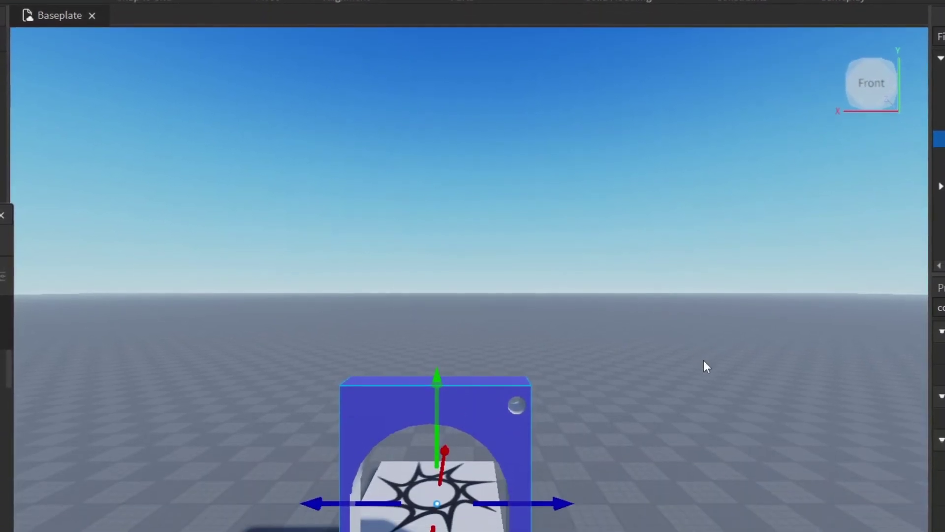
Deselect the arch and examine the round hole in its upper corner up close from the front.
{"action": "left_click", "coordinate": [704, 361]}
{"action": "key", "text": "s"}
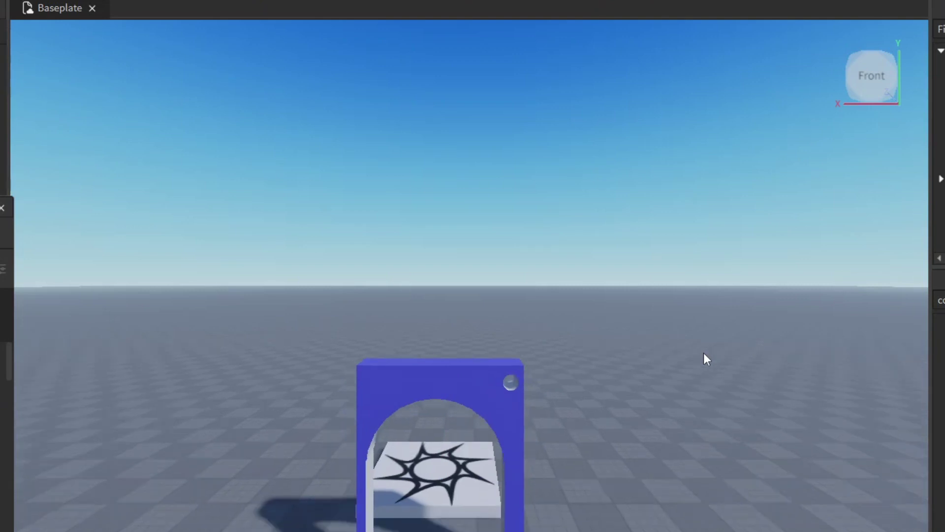
{"action": "key", "text": "q"}
{"action": "scroll", "coordinate": [704, 360], "scroll_direction": "up", "scroll_amount": 10}
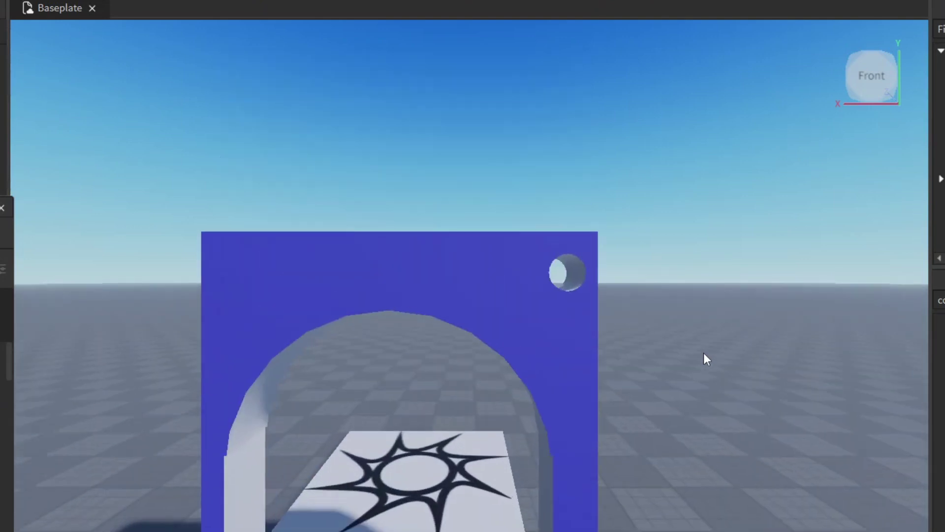
{"action": "key", "text": "a"}
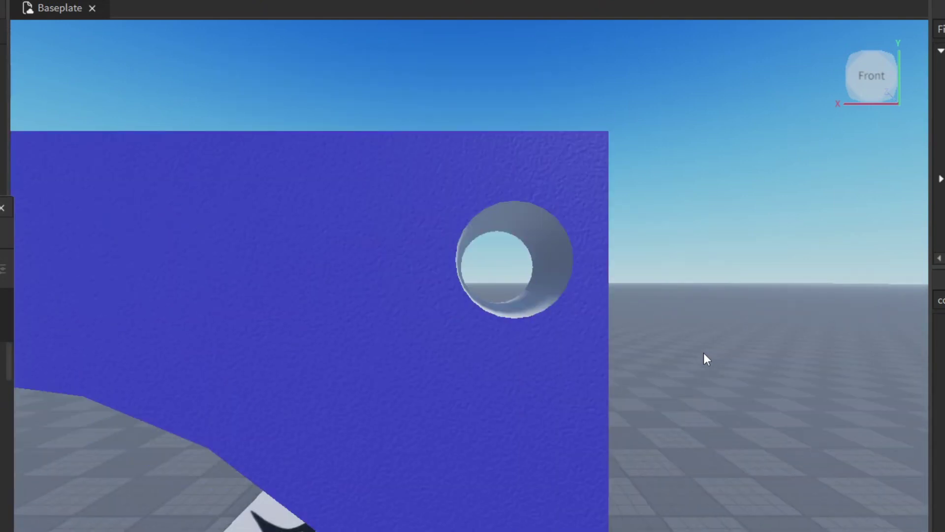